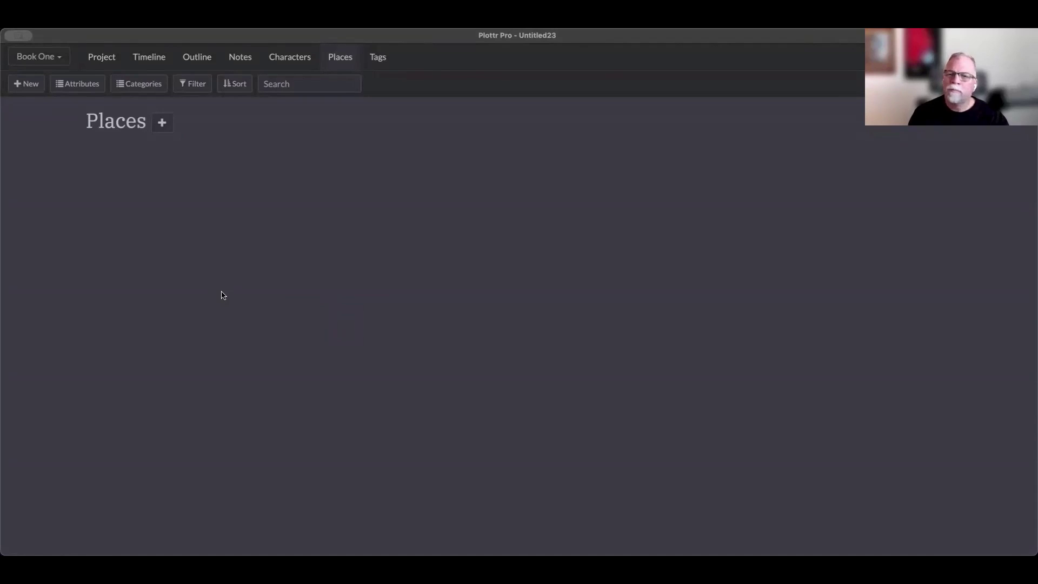
Create a new place and name it "Home"
{"action": "left_click", "coordinate": [163, 124]}
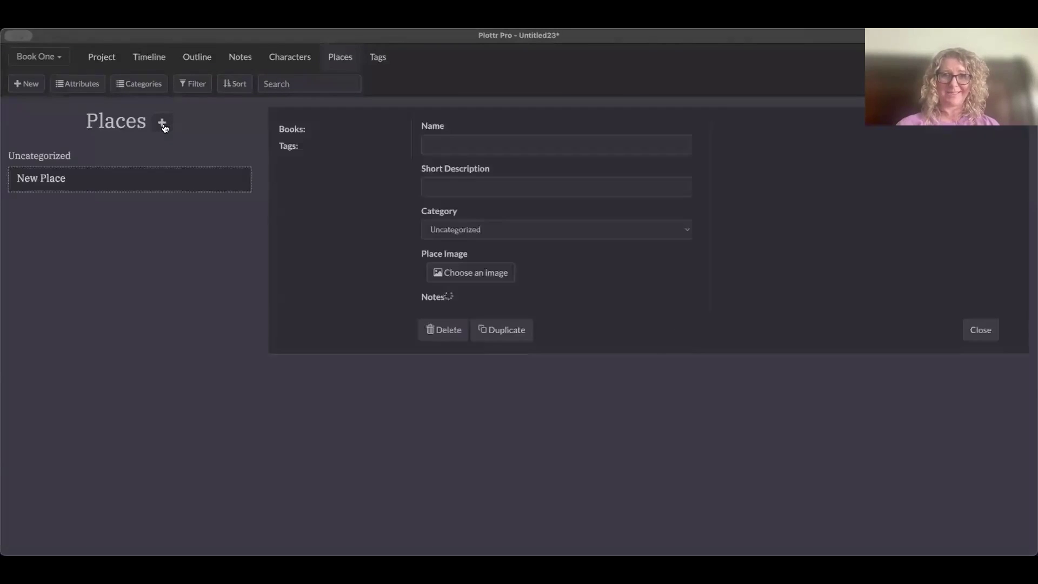
{"action": "left_click", "coordinate": [528, 140]}
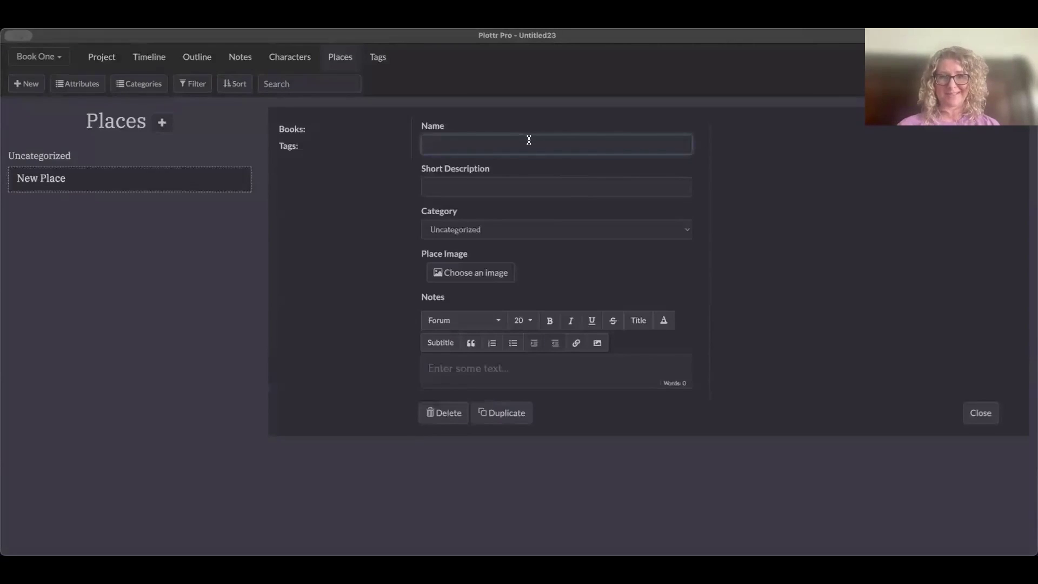
{"action": "type", "text": "Th"}
{"action": "key", "text": "BackSpace"}
{"action": "key", "text": "BackSpace"}
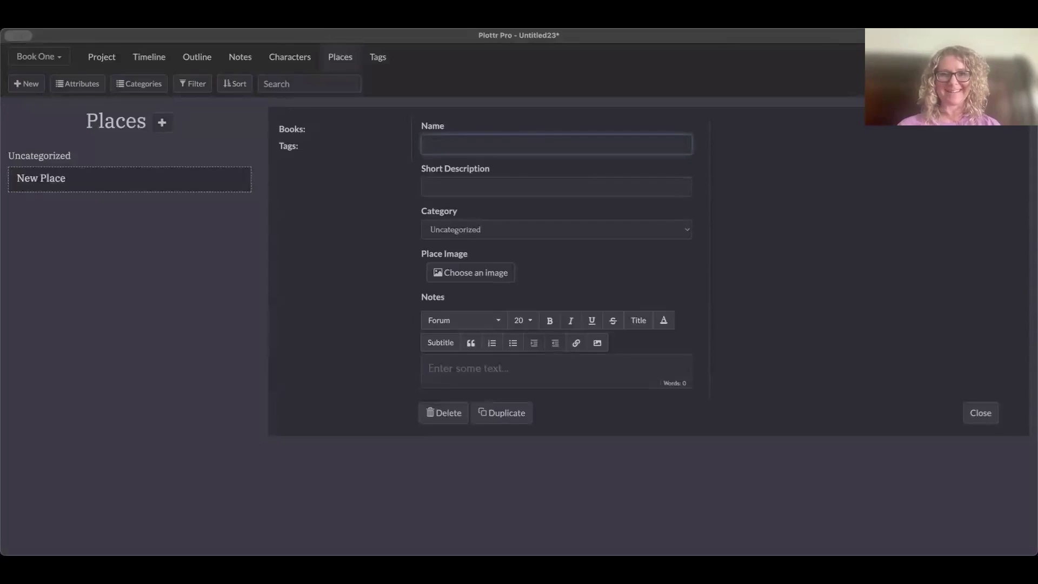
{"action": "type", "text": "Home"}
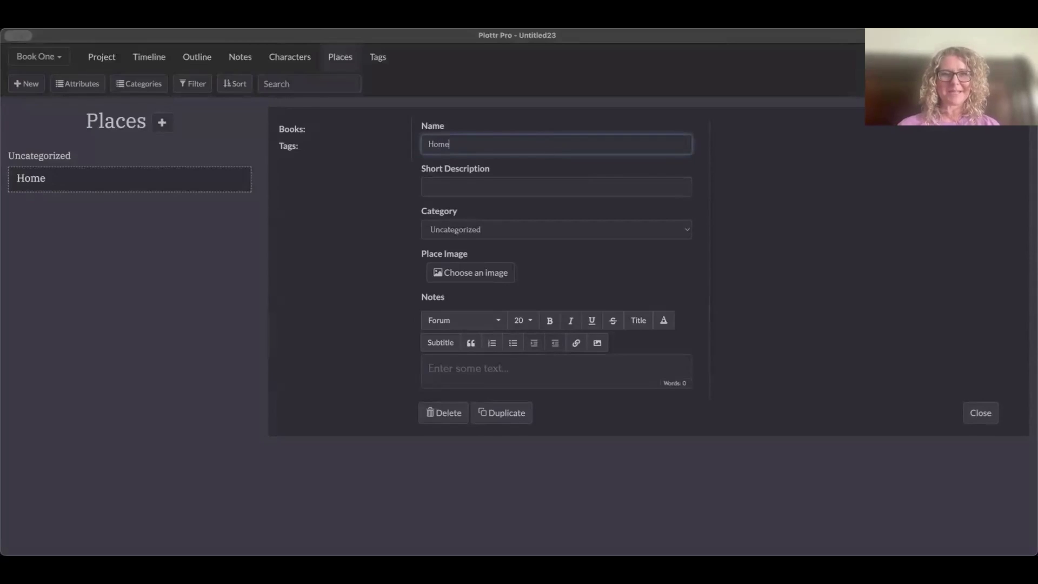
Set the Home place's short description to "A tiny house in the mountains"
{"action": "left_click", "coordinate": [508, 181]}
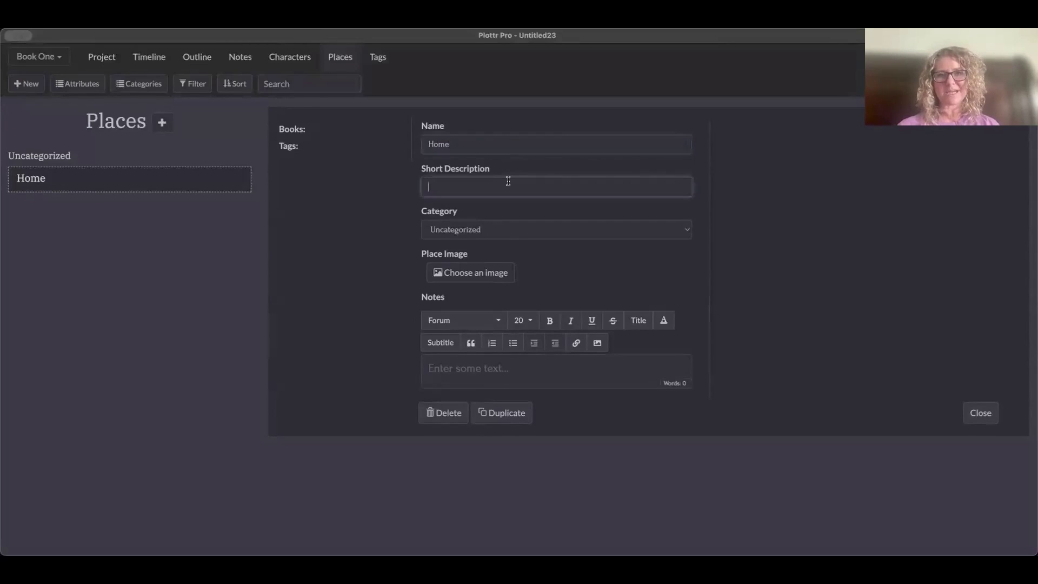
{"action": "type", "text": "A tiny"}
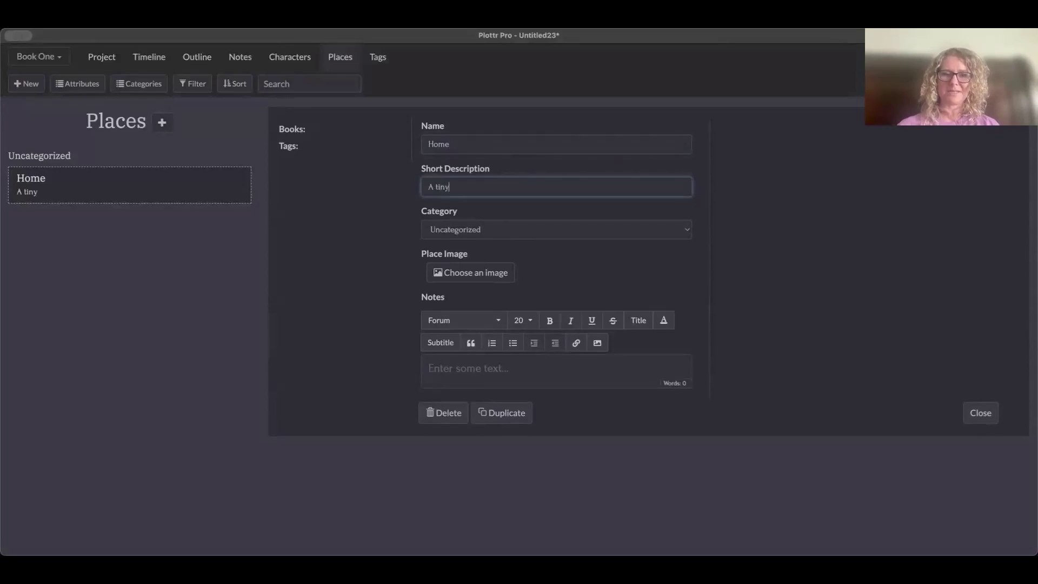
{"action": "type", "text": " house in the mou"}
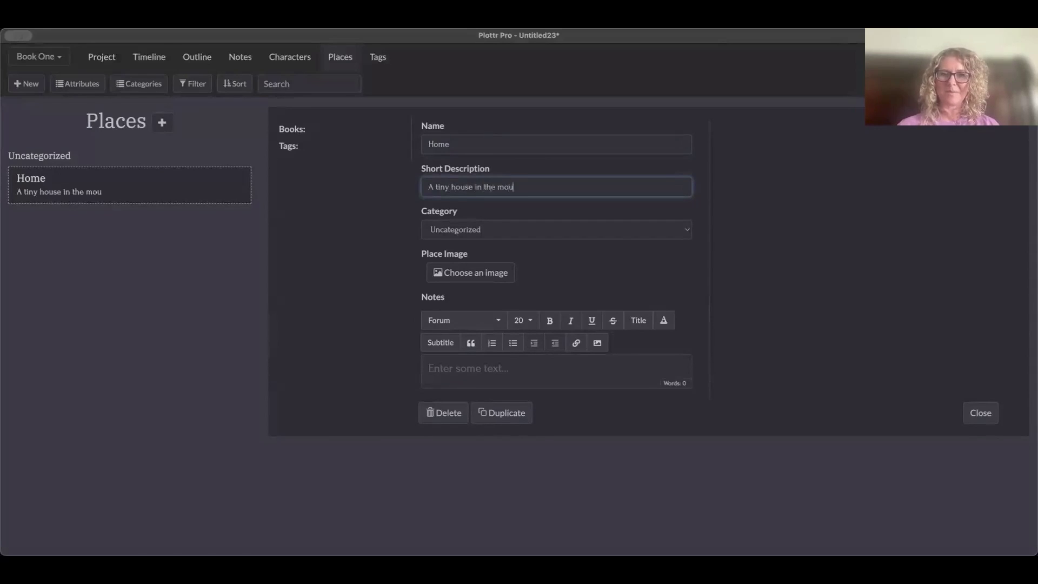
{"action": "type", "text": "ntains"}
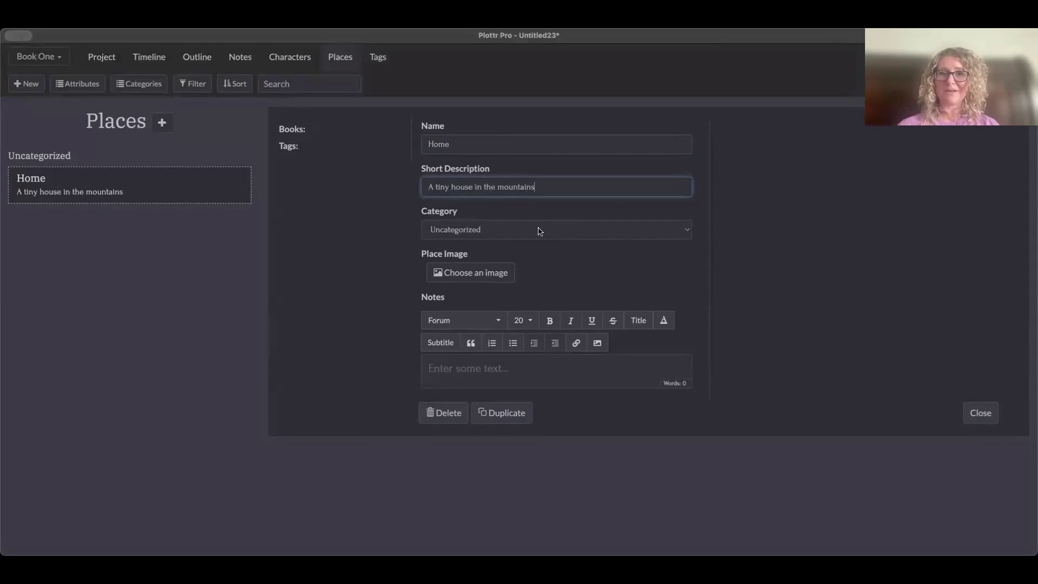
Write "A long description of your setting here." in the Home place's notes
{"action": "left_click", "coordinate": [450, 368]}
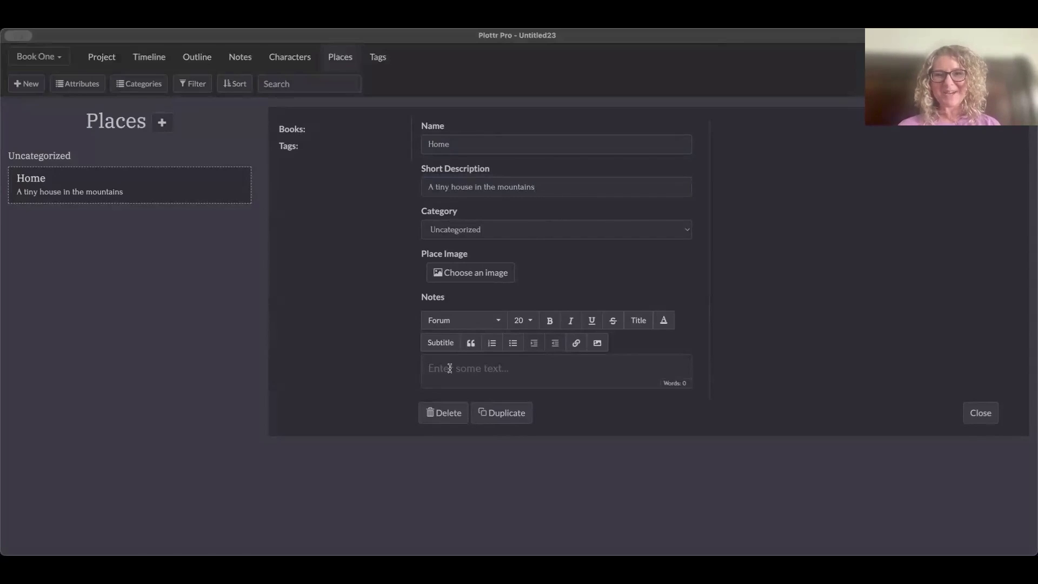
{"action": "type", "text": "A long "}
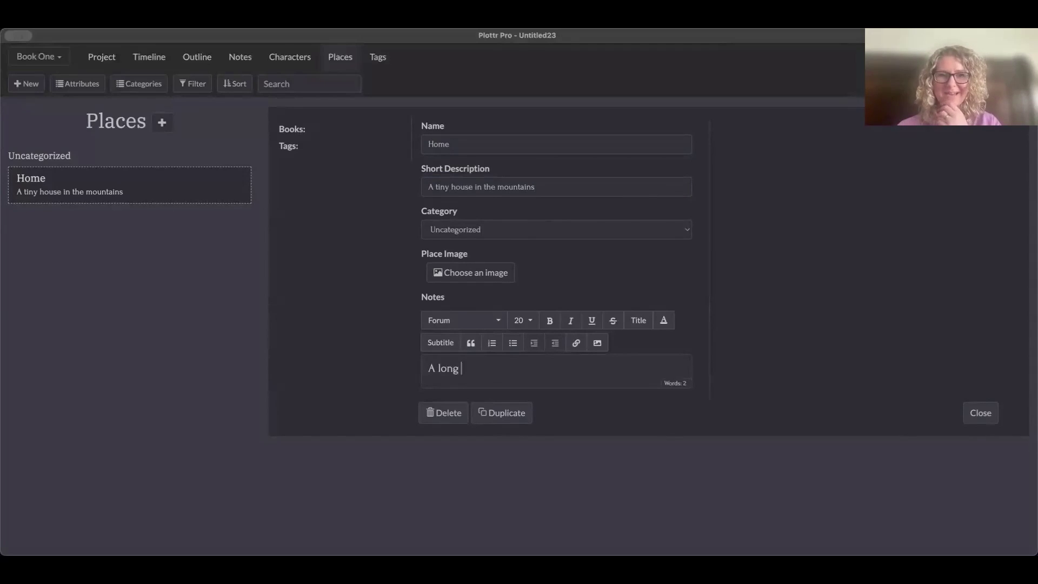
{"action": "type", "text": "description of "}
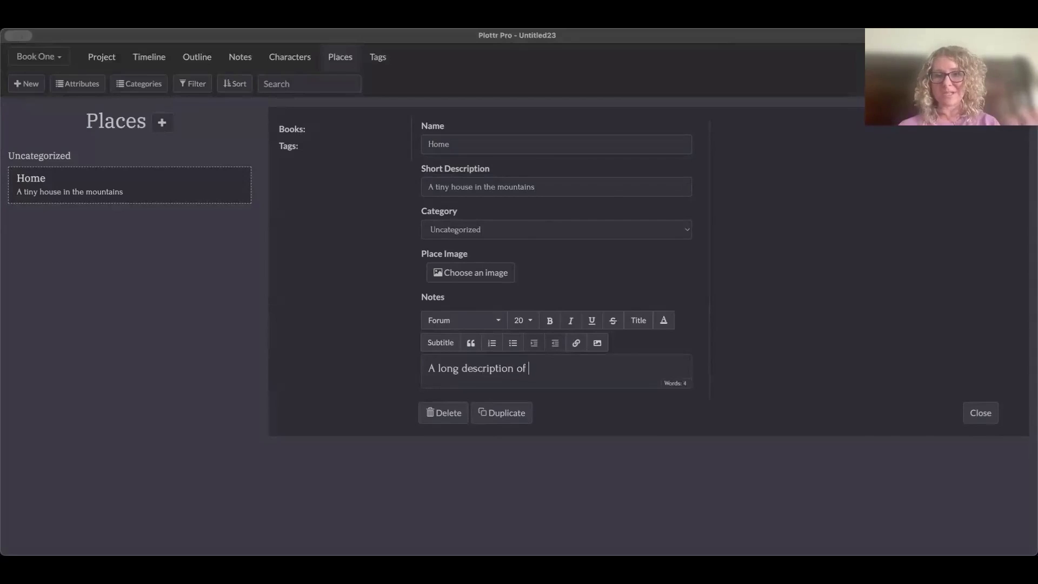
{"action": "type", "text": "your setting here."}
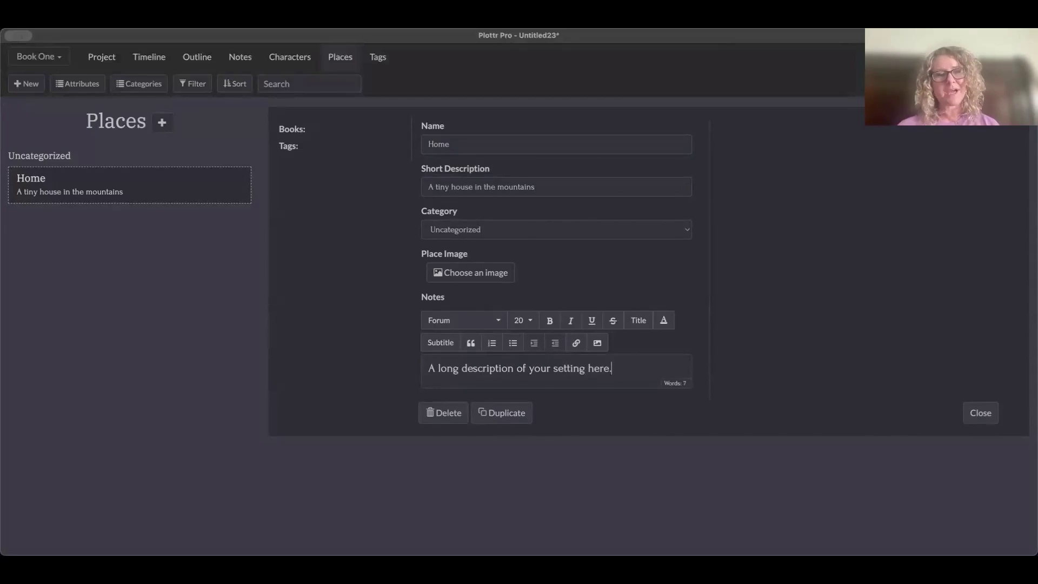
Add a second line reading "A Google Maps Link" to the Home place's notes
{"action": "key", "text": "Return"}
{"action": "type", "text": "A "}
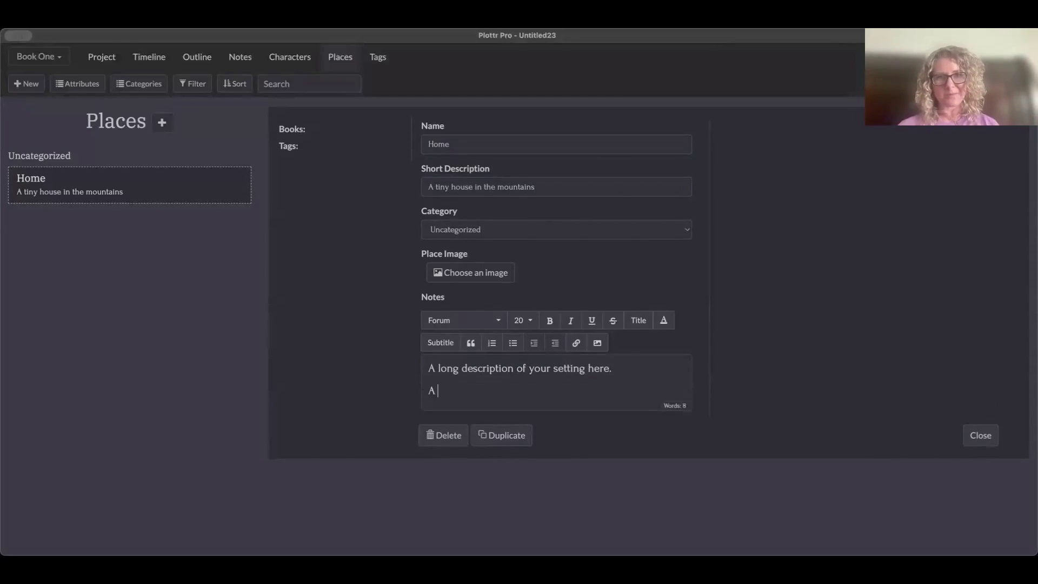
{"action": "type", "text": "Google "}
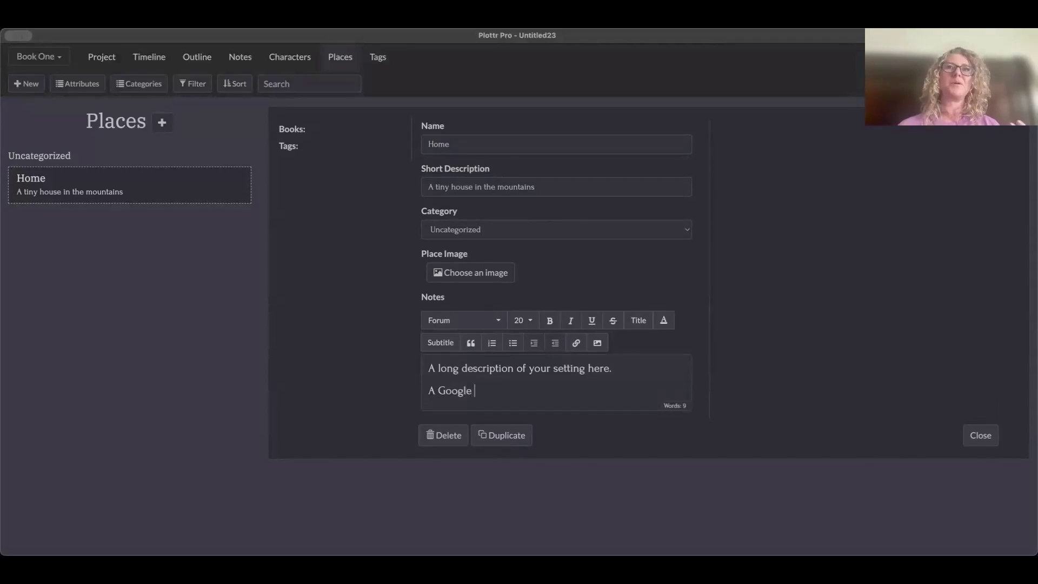
{"action": "type", "text": "Maps Link"}
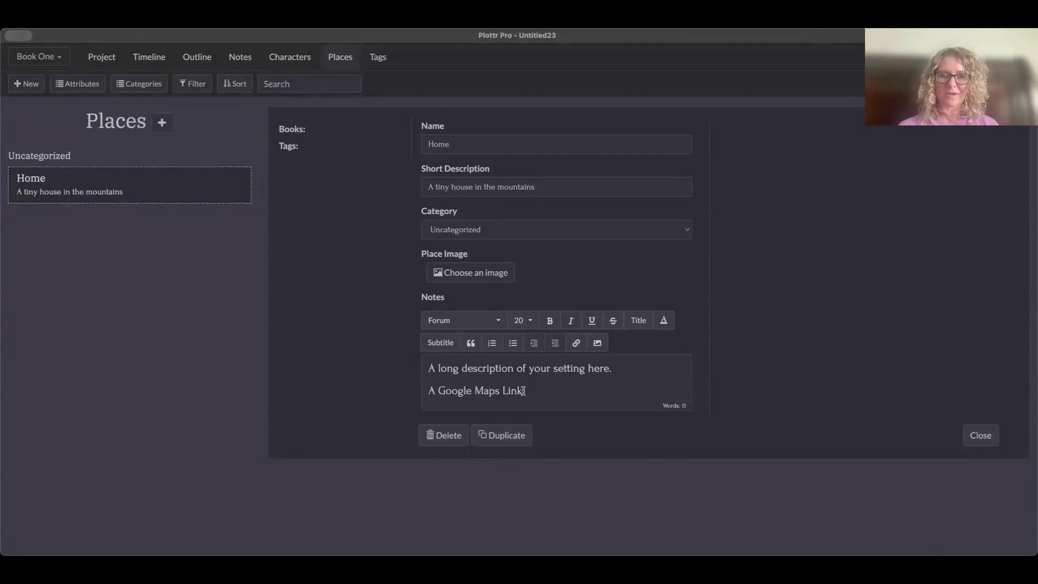
Delete the text "A Google Maps Link" from the Home place's notes
{"action": "left_click_drag", "start_coordinate": [524, 389], "coordinate": [426, 391]}
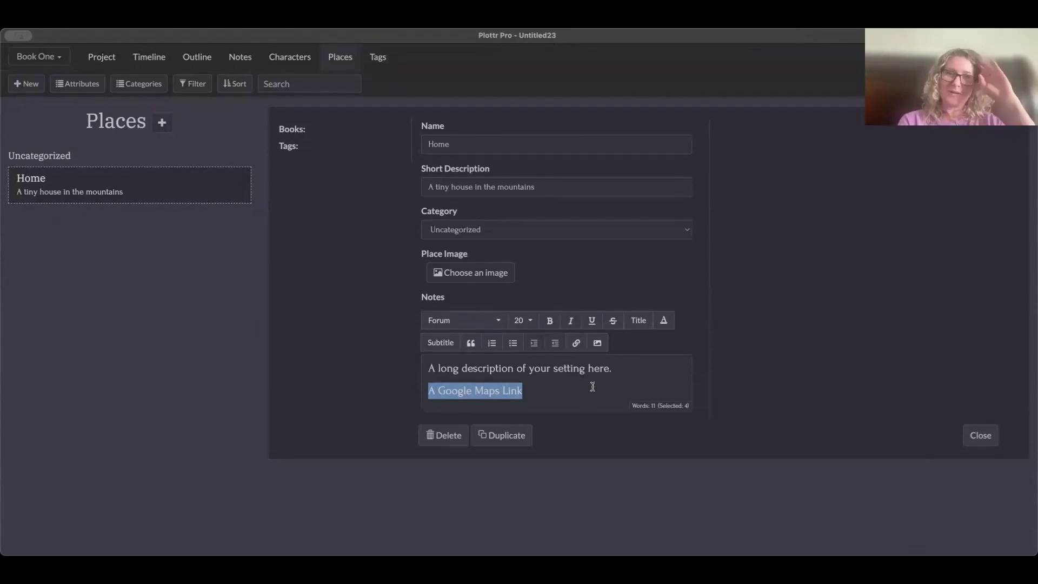
{"action": "triple_click", "coordinate": [525, 391]}
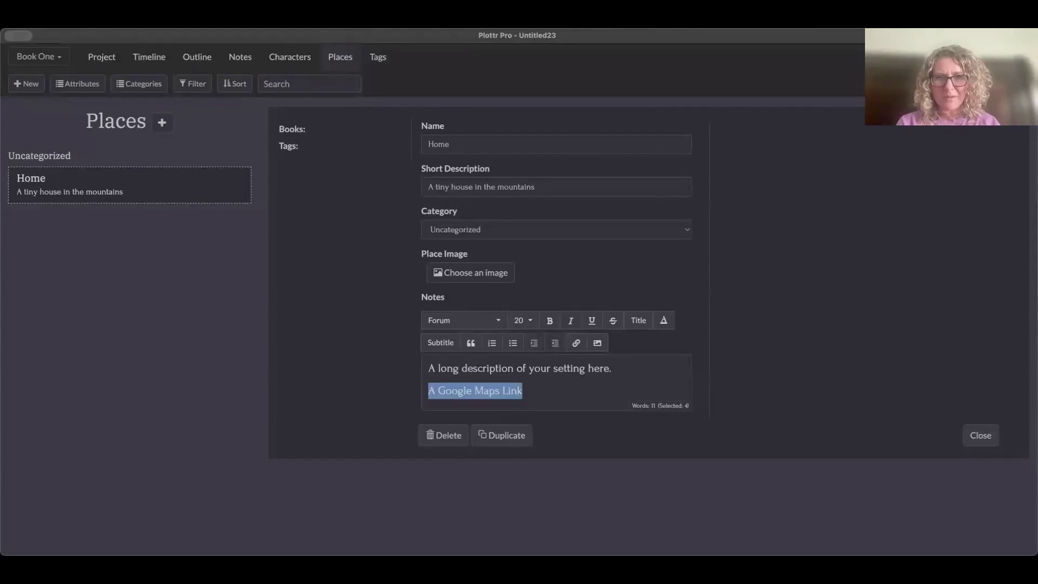
{"action": "key", "text": "BackSpace"}
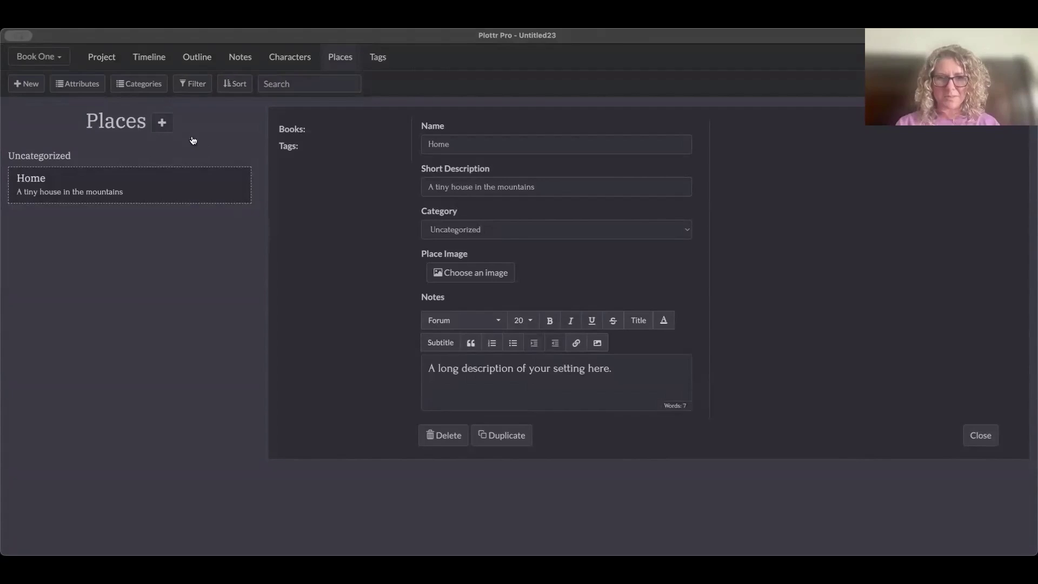
Add three custom attributes for places: Planet, Continent and Climate
{"action": "left_click", "coordinate": [90, 86]}
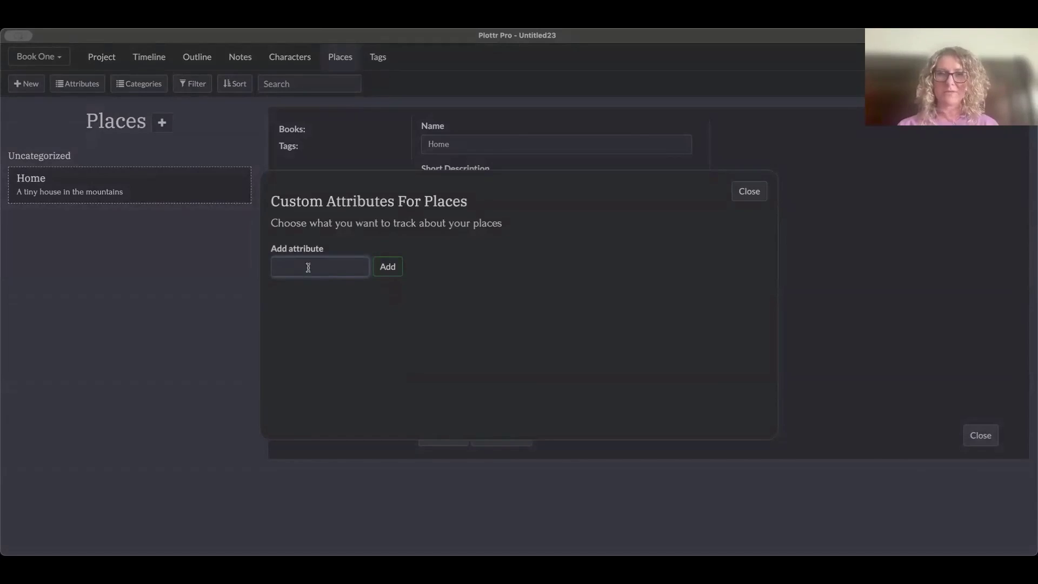
{"action": "type", "text": "Planet"}
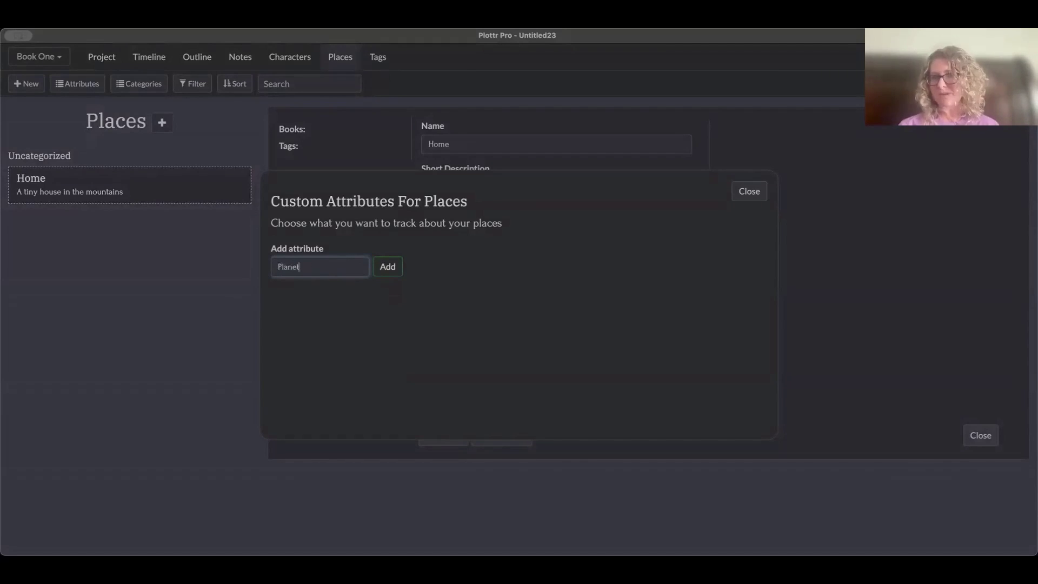
{"action": "key", "text": "Return"}
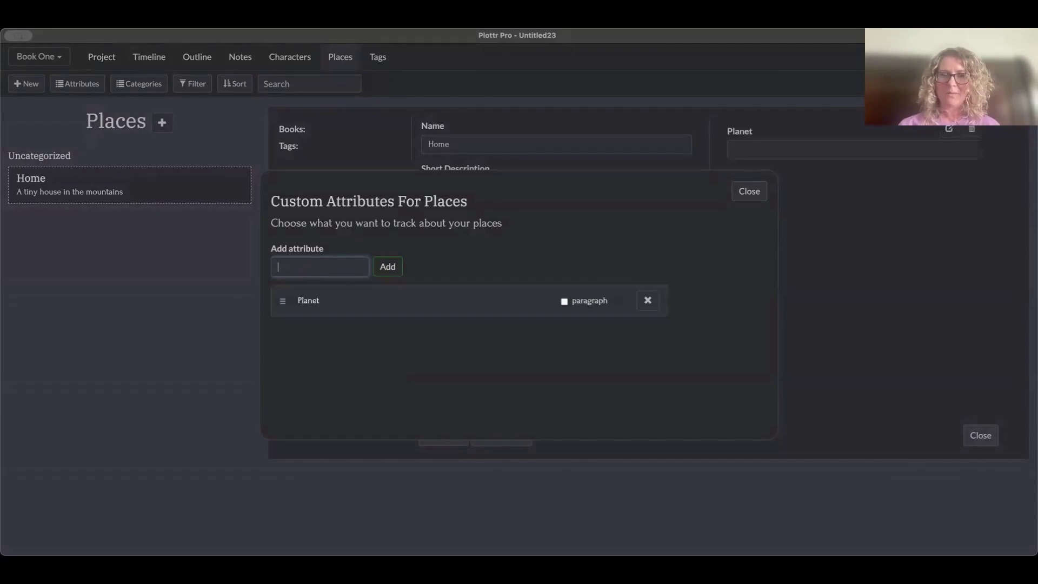
{"action": "type", "text": "Continent"}
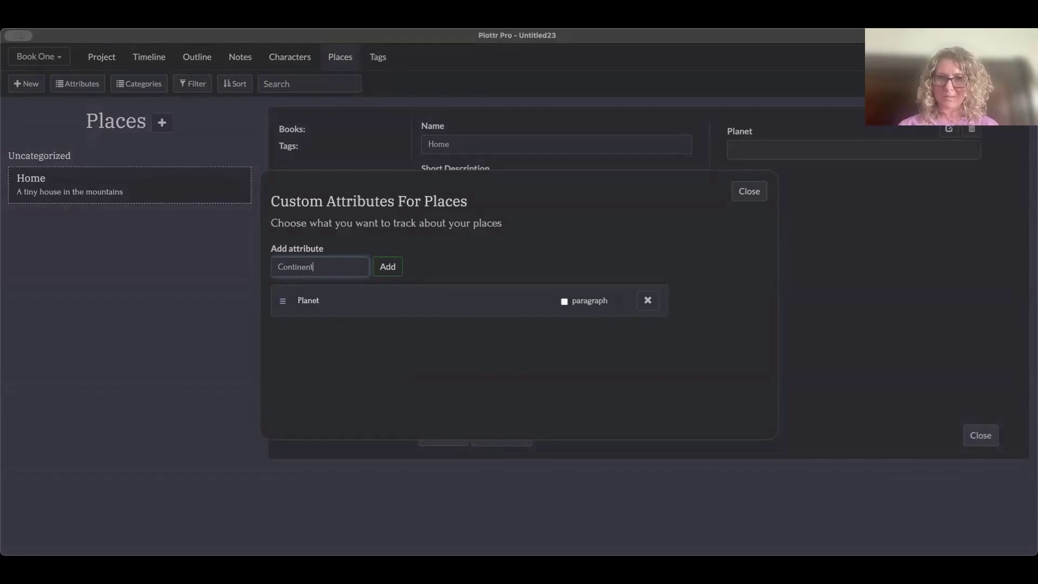
{"action": "key", "text": "Return"}
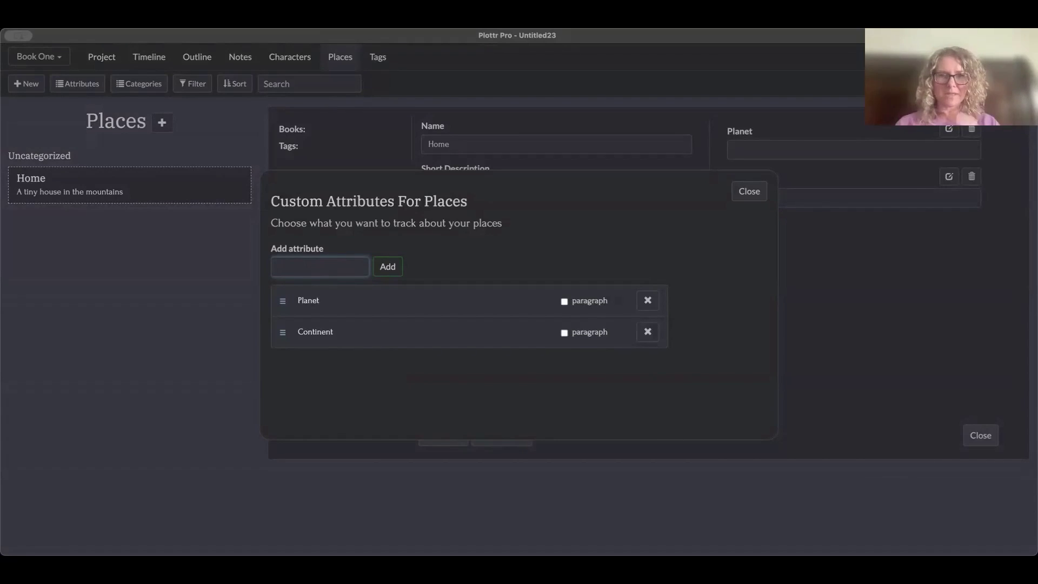
{"action": "type", "text": "Climate"}
{"action": "key", "text": "Return"}
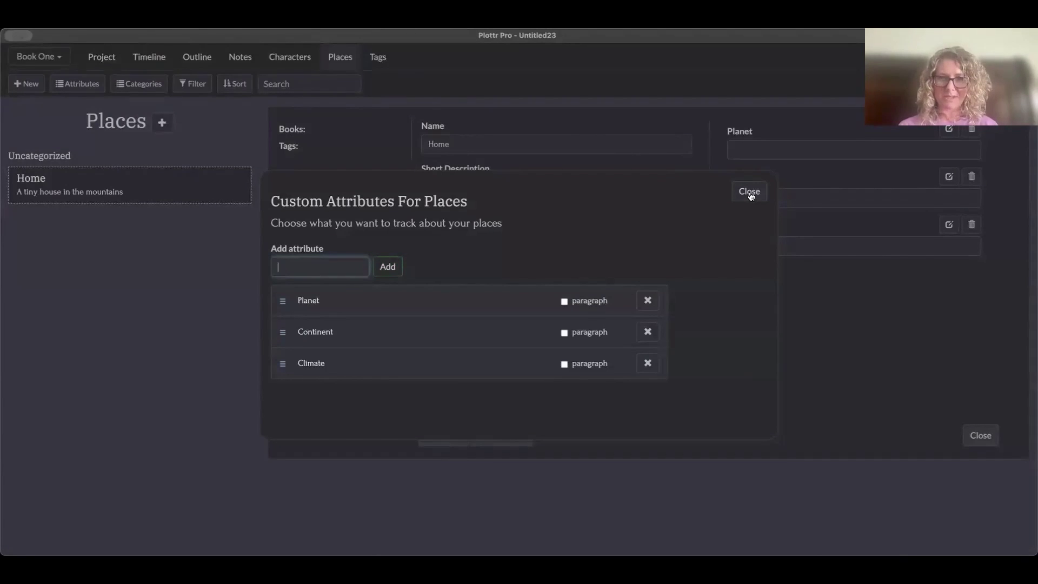
Make the Planet, Continent and Climate attributes paragraph fields and close the custom attributes dialog
{"action": "left_click", "coordinate": [565, 301]}
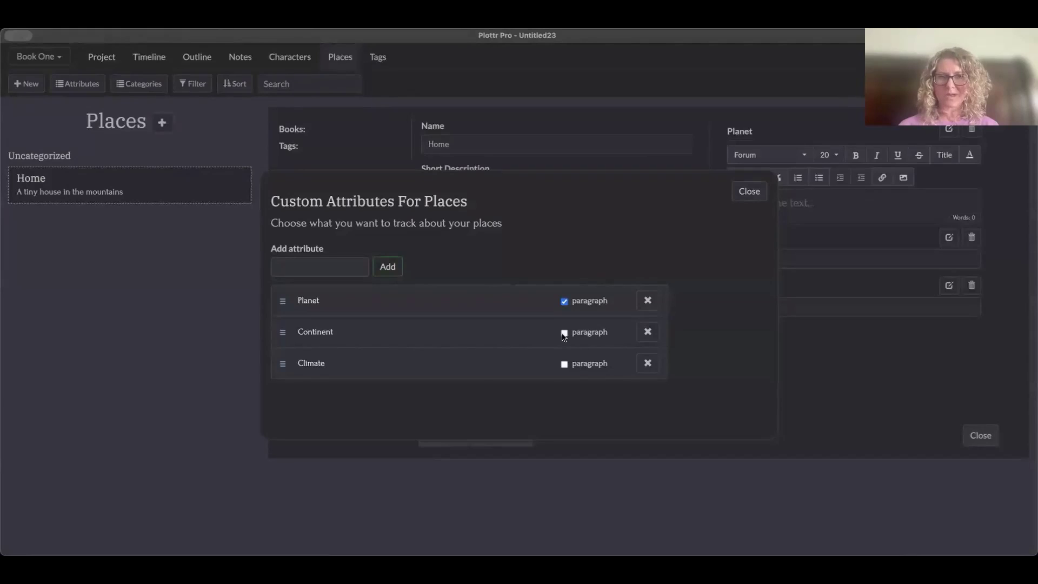
{"action": "left_click", "coordinate": [564, 333]}
{"action": "left_click", "coordinate": [564, 365]}
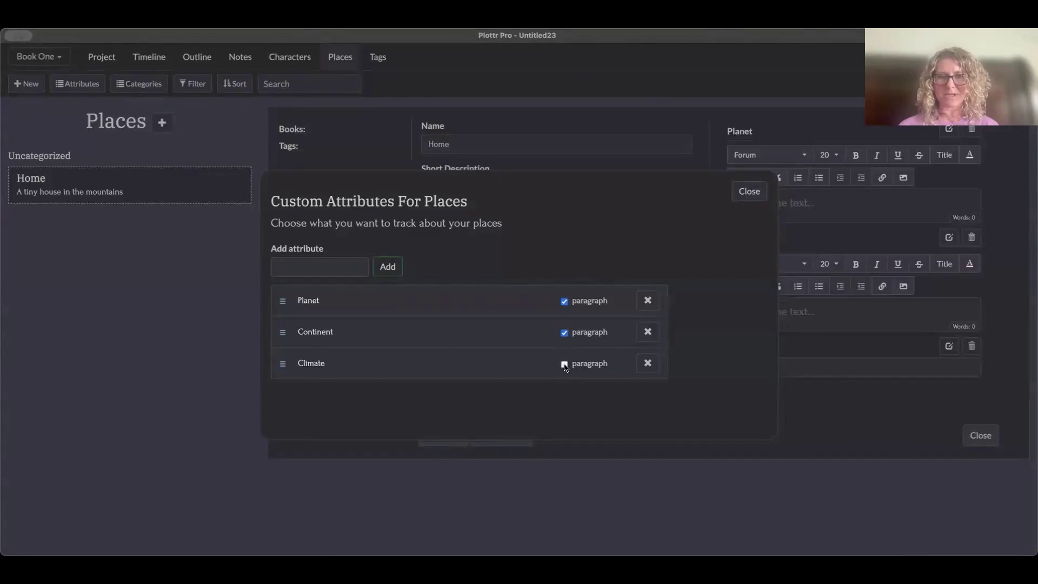
{"action": "left_click", "coordinate": [741, 191]}
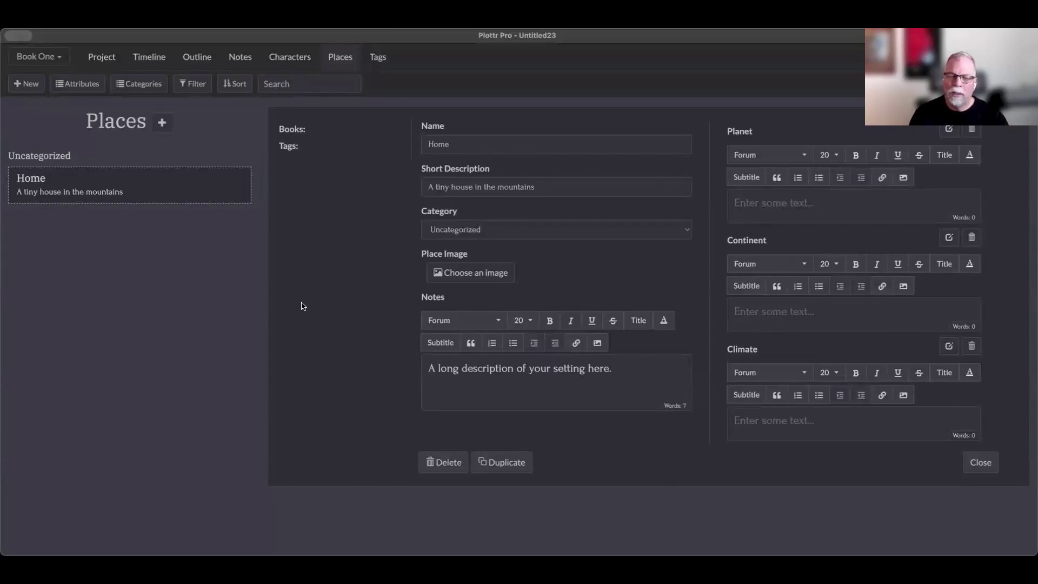
Add two place categories named "Crime Scene" and "Victim's Home"
{"action": "left_click", "coordinate": [142, 84]}
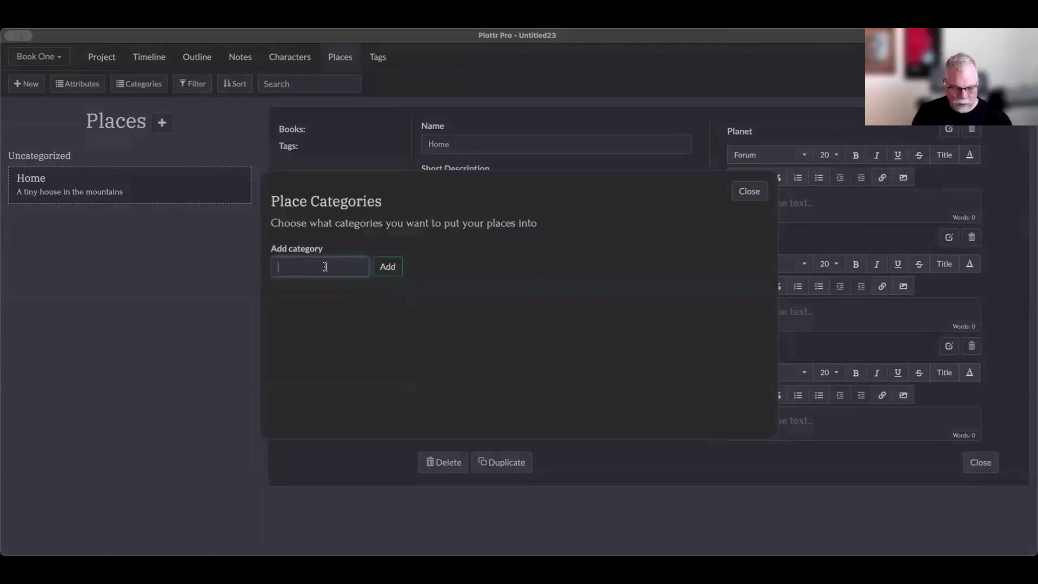
{"action": "type", "text": "Crime "}
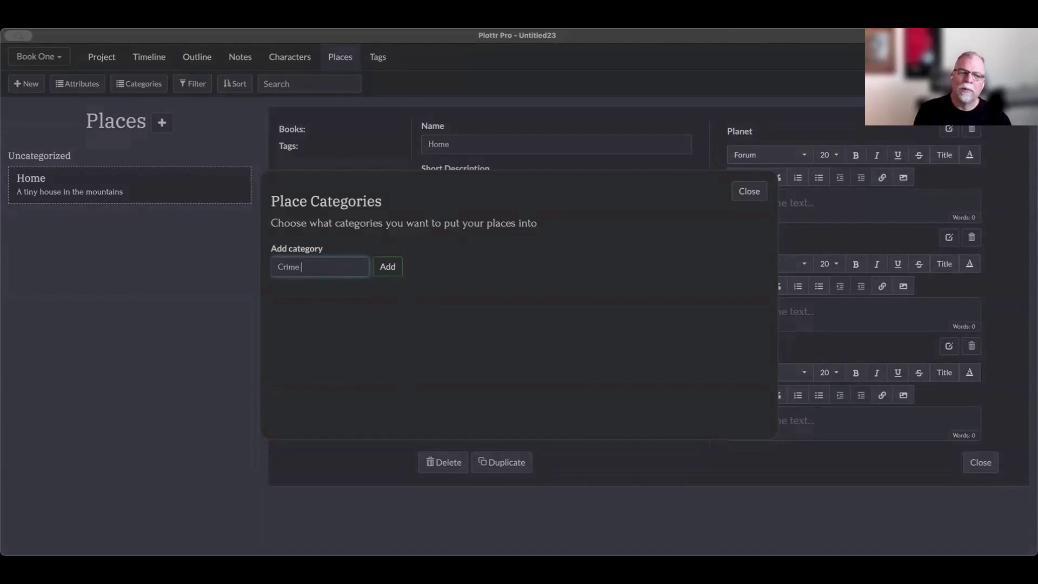
{"action": "type", "text": "Scene"}
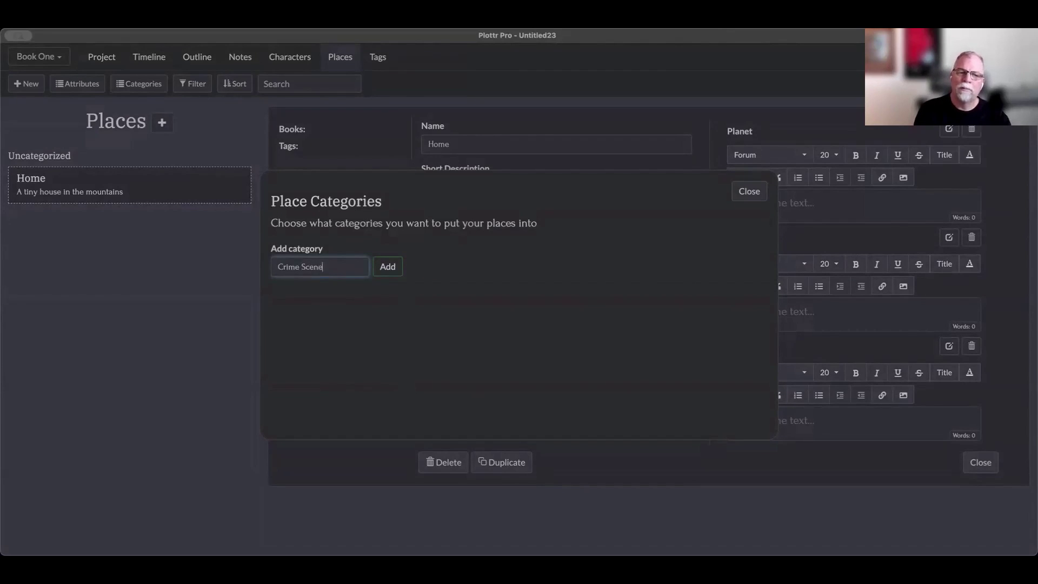
{"action": "key", "text": "Return"}
{"action": "type", "text": "Victim"}
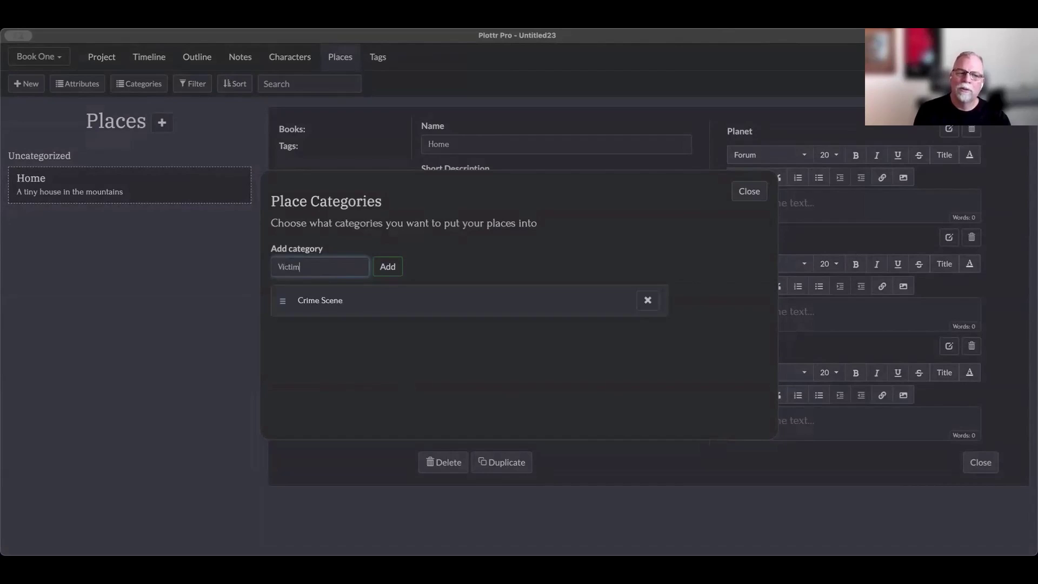
{"action": "type", "text": "'s Home"}
{"action": "key", "text": "Return"}
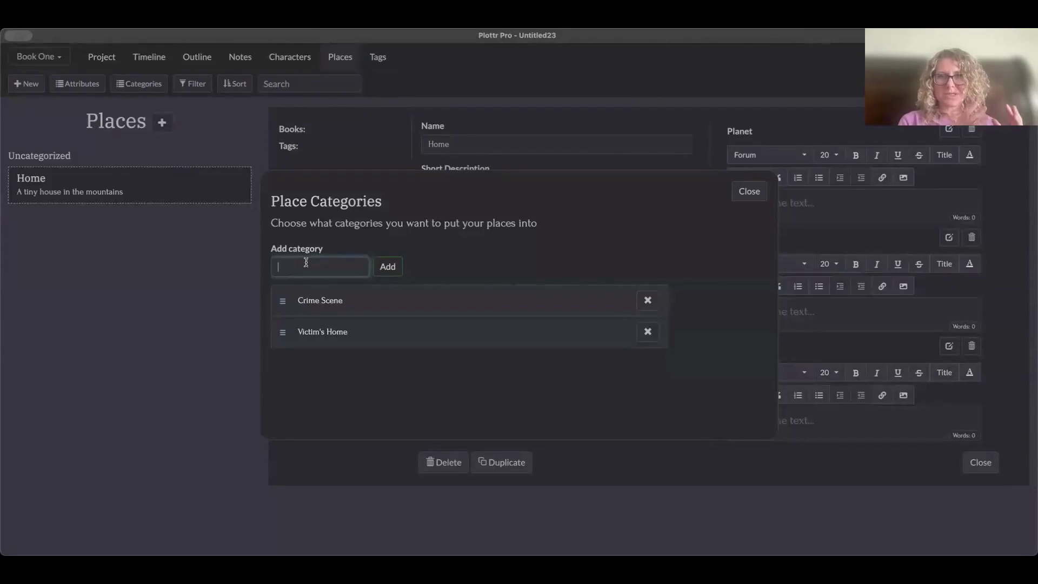
Add a third place category named "Unfeely Realm" and close the place categories dialog
{"action": "type", "text": "Un"}
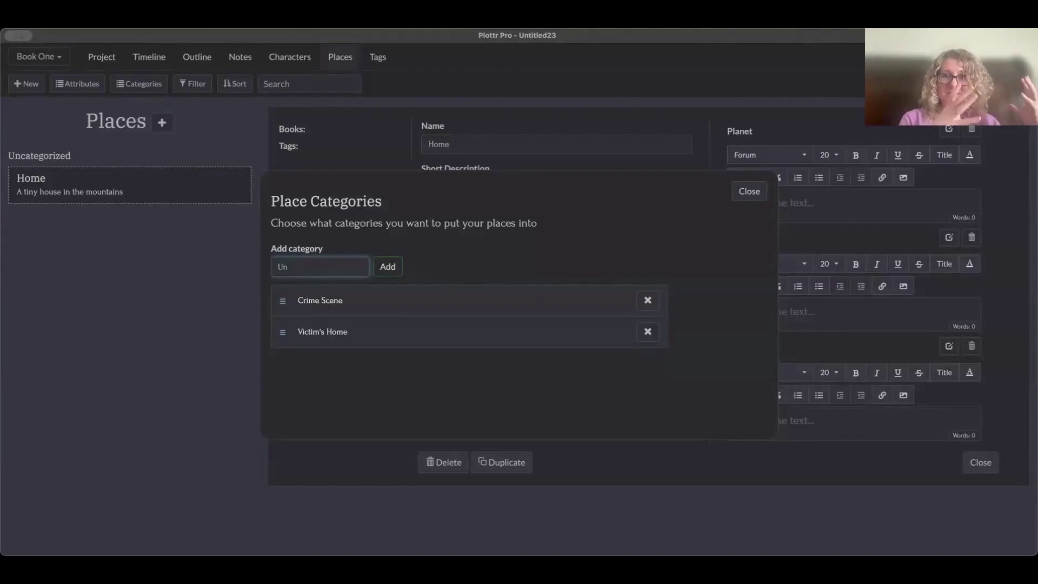
{"action": "type", "text": "f"}
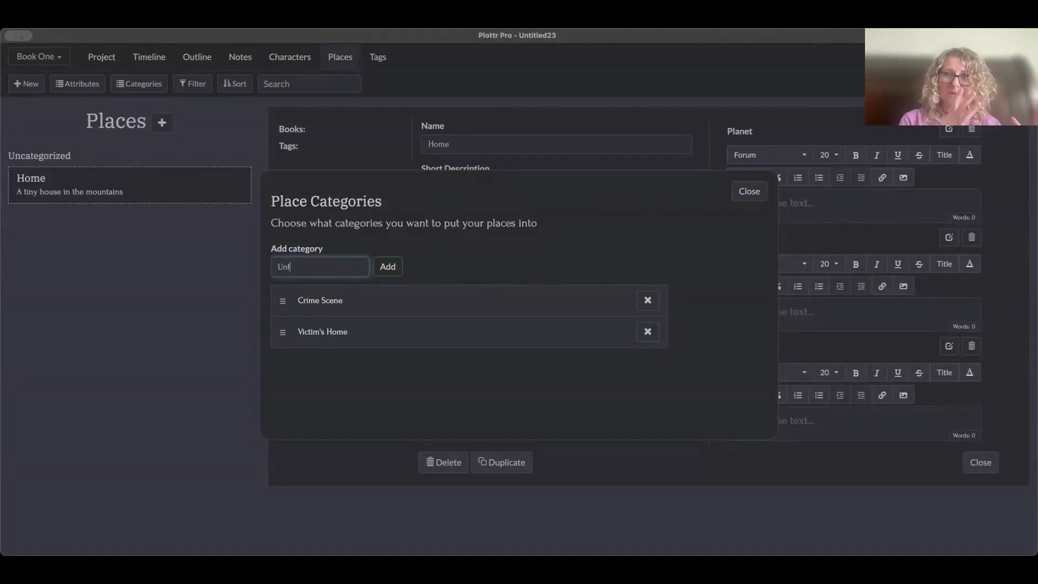
{"action": "type", "text": "eely "}
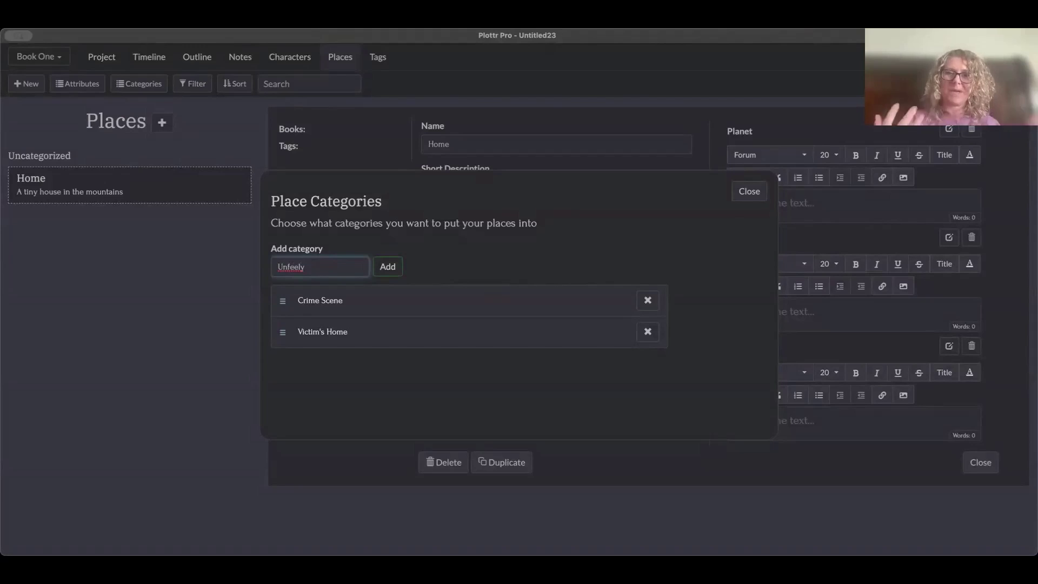
{"action": "type", "text": "Real"}
{"action": "key", "text": "BackSpace"}
{"action": "key", "text": "BackSpace"}
{"action": "key", "text": "BackSpace"}
{"action": "type", "text": "ea"}
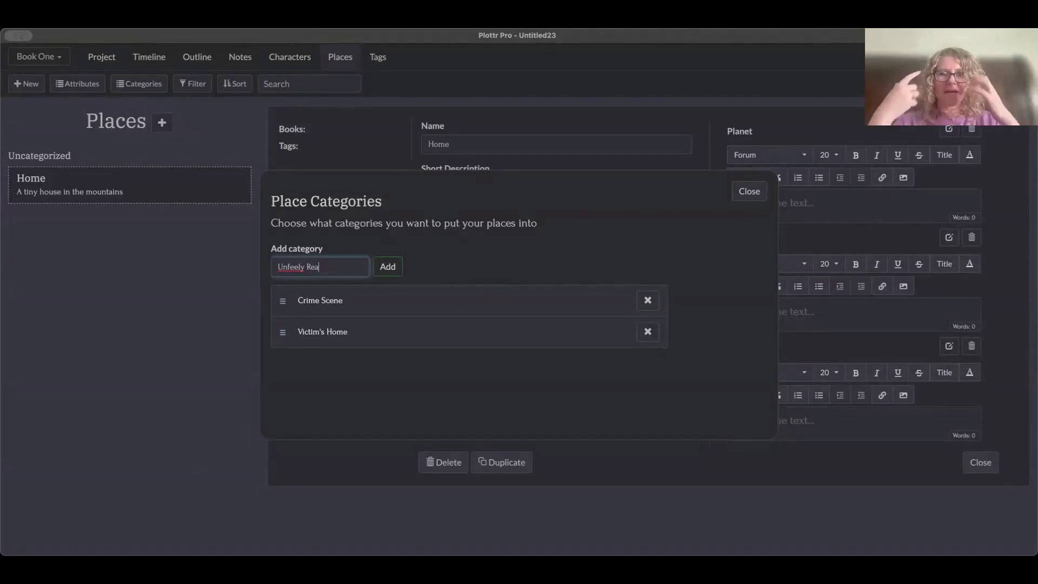
{"action": "type", "text": "lm"}
{"action": "key", "text": "Return"}
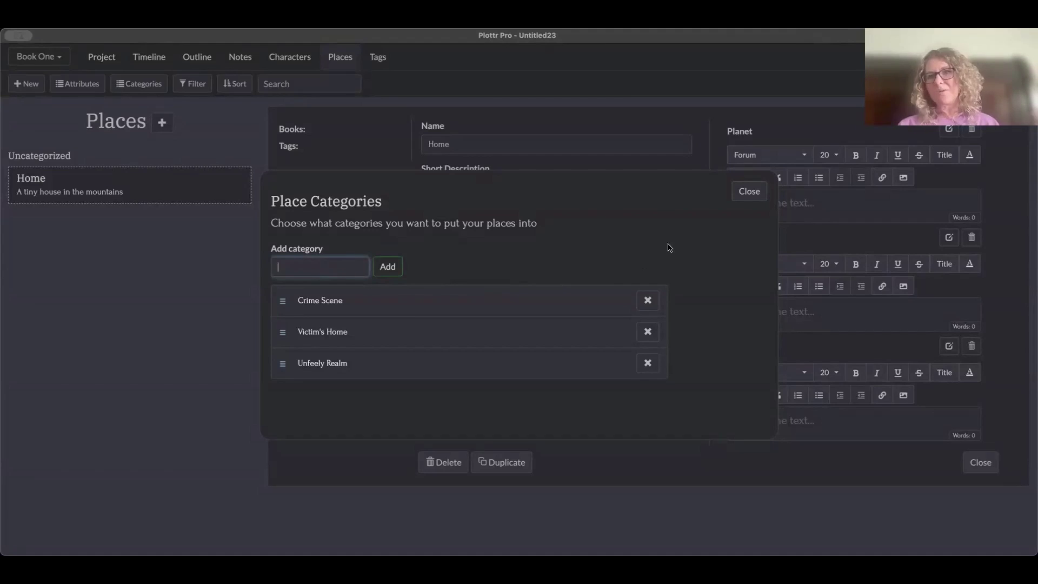
{"action": "left_click", "coordinate": [743, 192]}
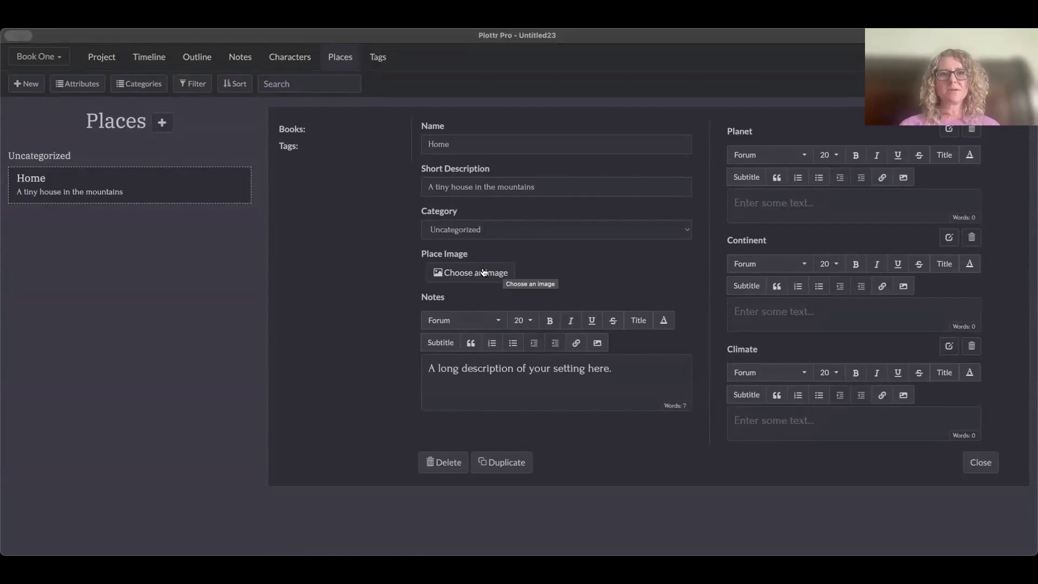
Assign the Home place to the Unfeely Realm category and upload Depositphotos_265855014_XL.jpg as its place image
{"action": "left_click", "coordinate": [510, 234]}
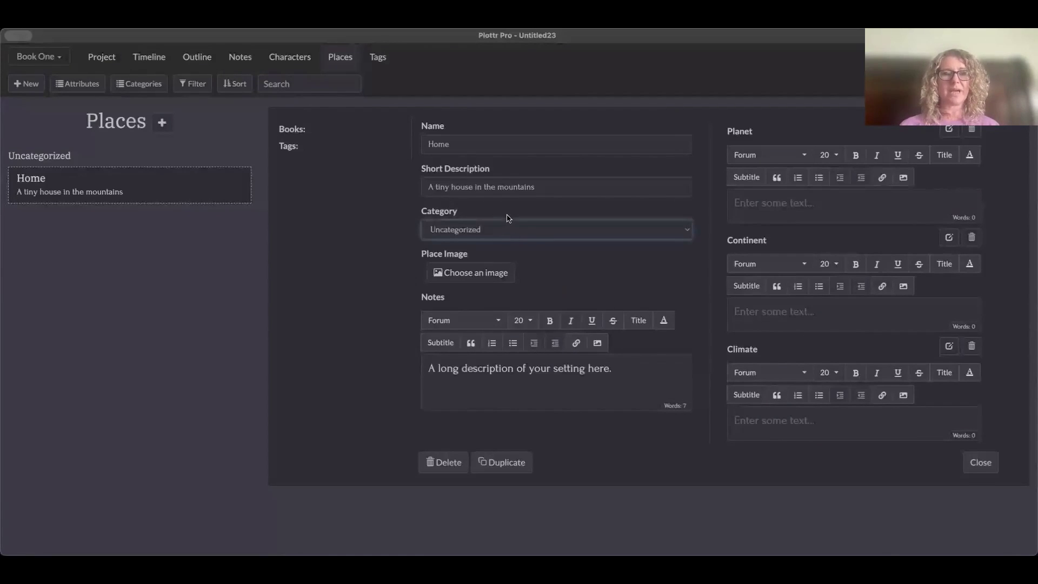
{"action": "left_click", "coordinate": [507, 215]}
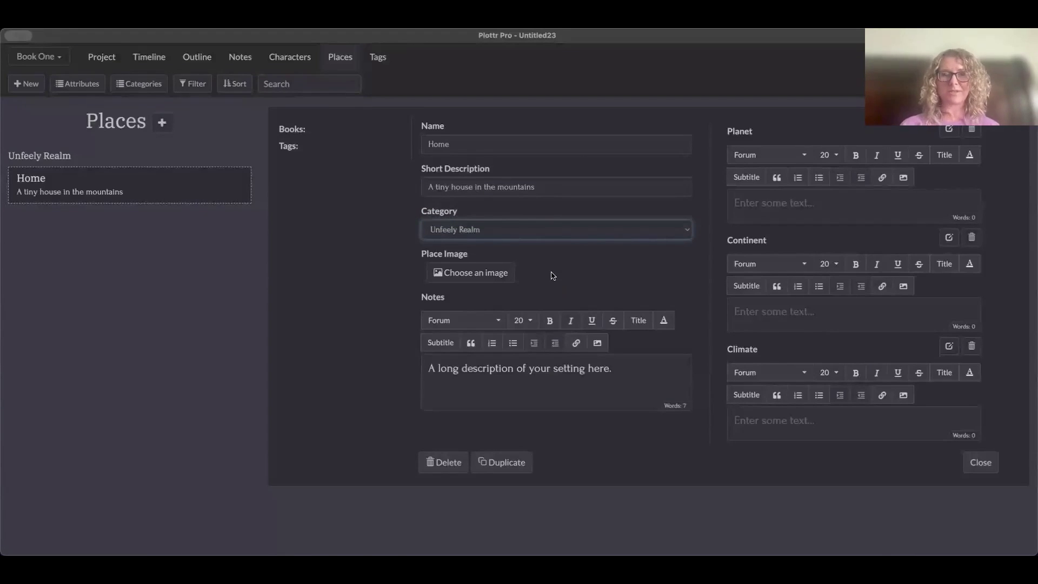
{"action": "left_click", "coordinate": [482, 274]}
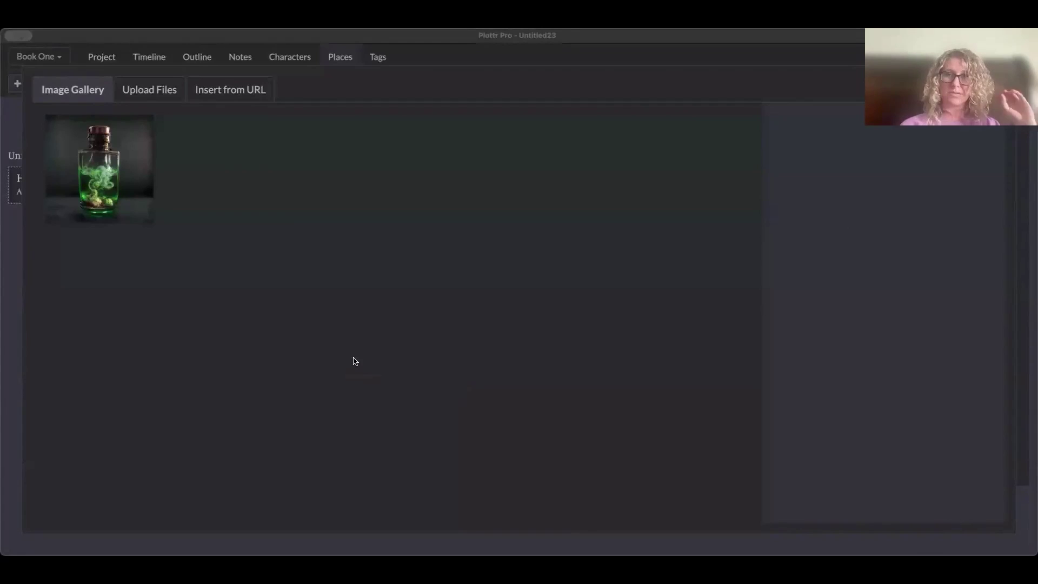
{"action": "left_click_drag", "start_coordinate": [355, 361], "coordinate": [154, 330]}
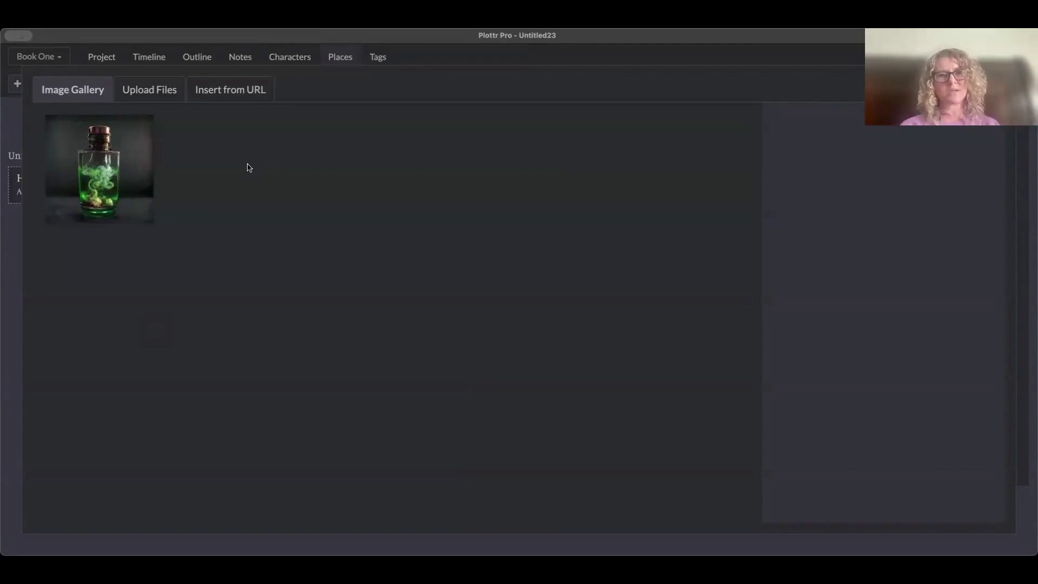
{"action": "left_click", "coordinate": [166, 88]}
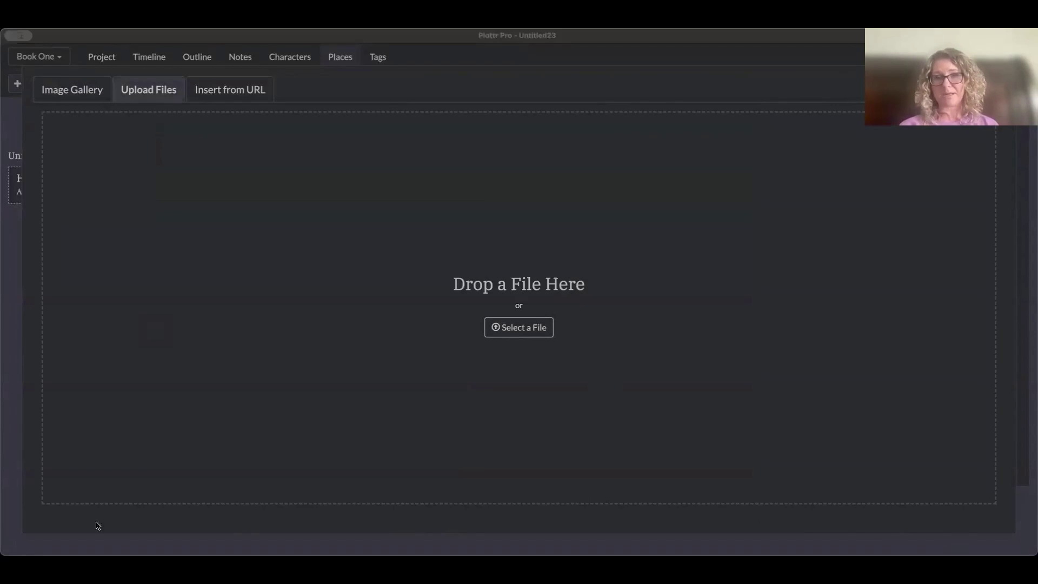
{"action": "left_click_drag", "start_coordinate": [98, 526], "coordinate": [123, 319]}
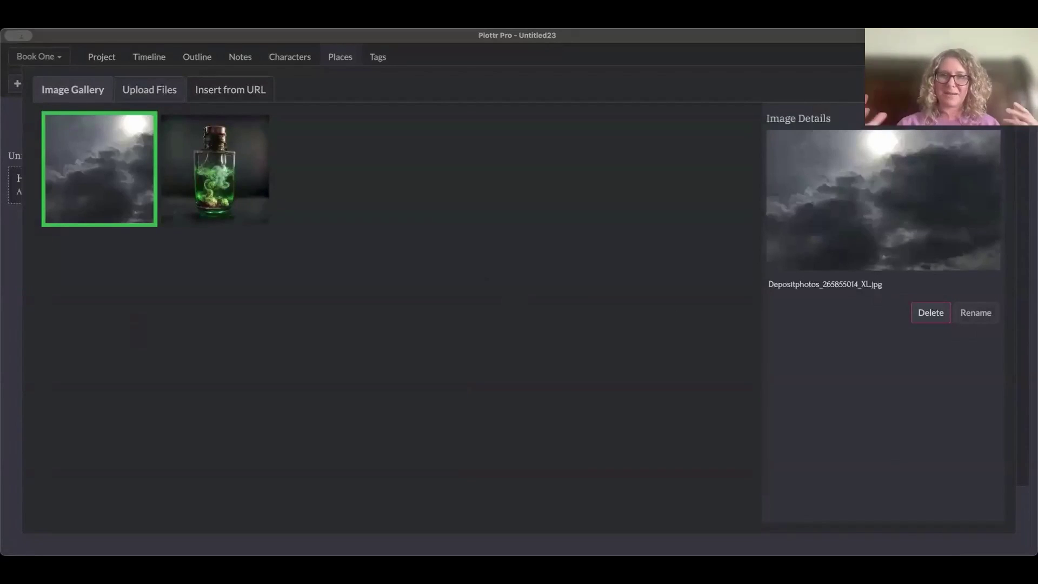
{"action": "key", "text": "Return"}
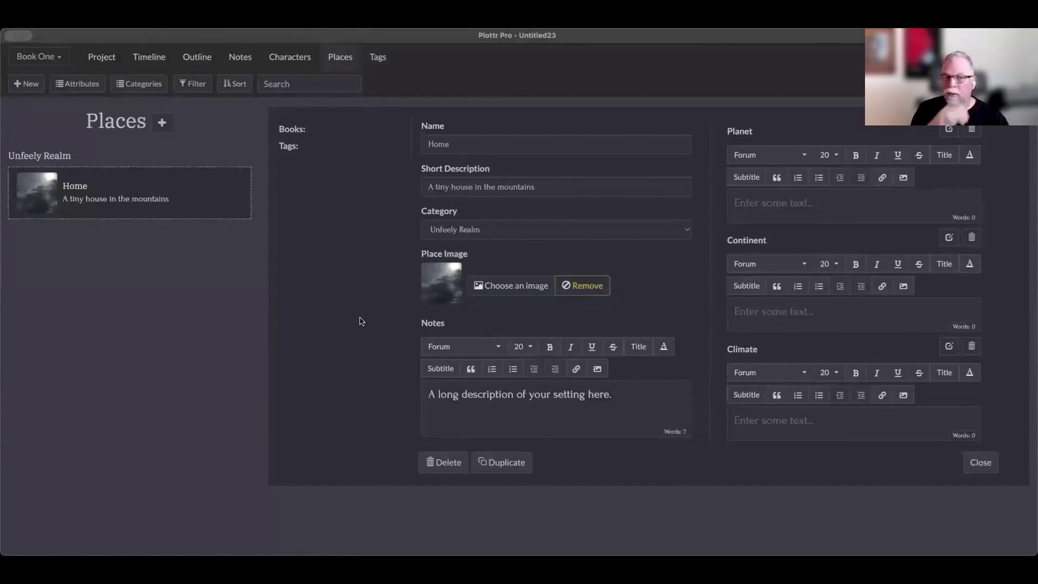
Add the line "Google Maps Link" below the description in the Home place's notes
{"action": "left_click", "coordinate": [476, 423]}
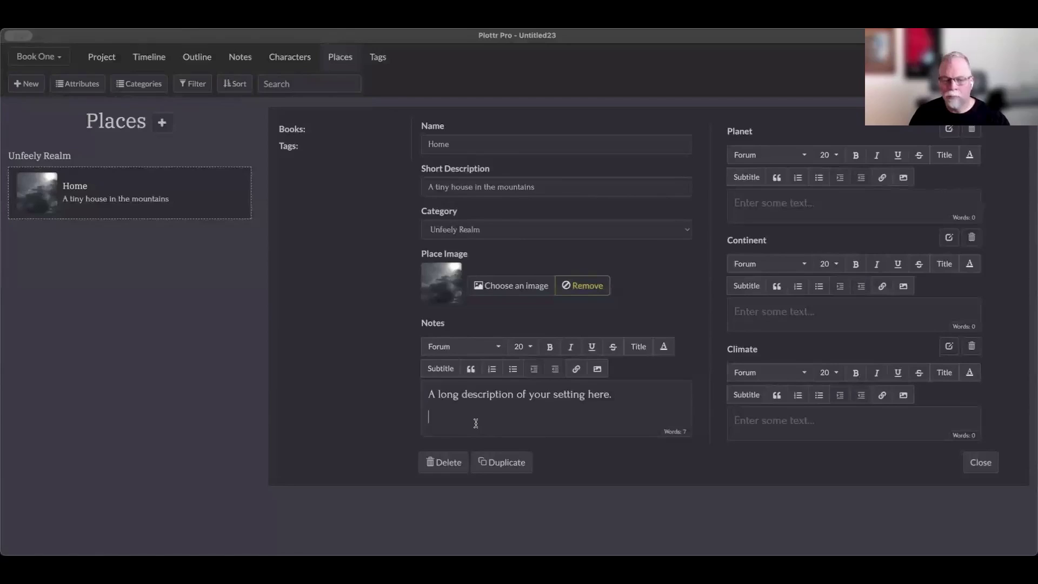
{"action": "type", "text": "Goggle"}
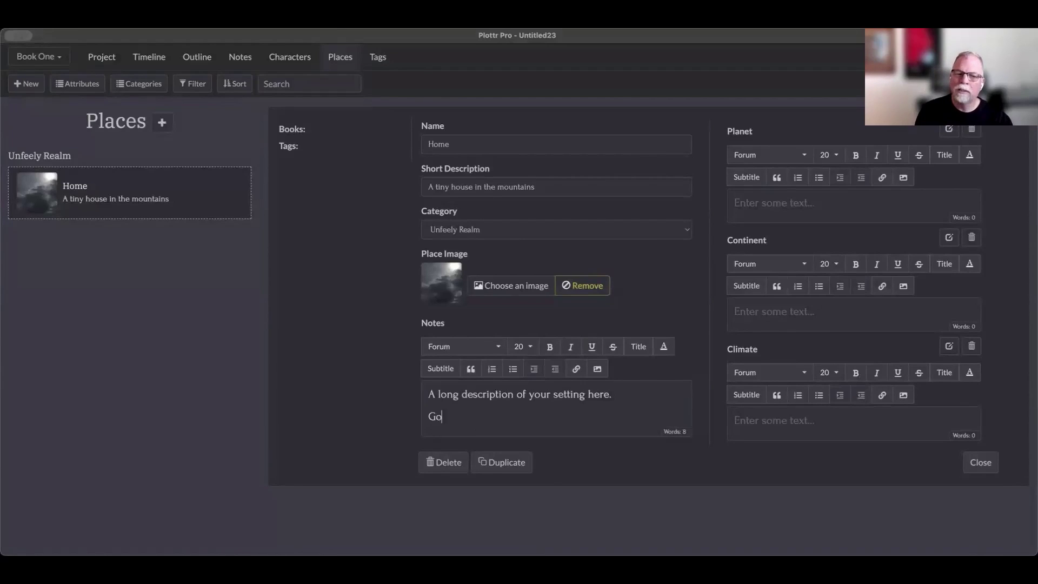
{"action": "key", "text": "BackSpace"}
{"action": "key", "text": "BackSpace"}
{"action": "key", "text": "BackSpace"}
{"action": "key", "text": "BackSpace"}
{"action": "key", "text": "BackSpace"}
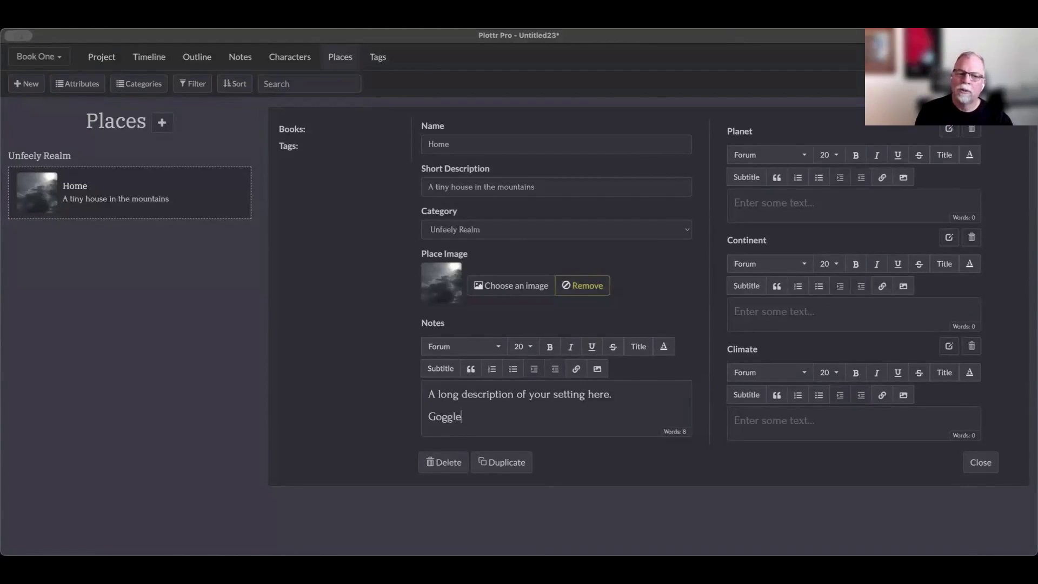
{"action": "type", "text": "o"}
{"action": "type", "text": "ggl"}
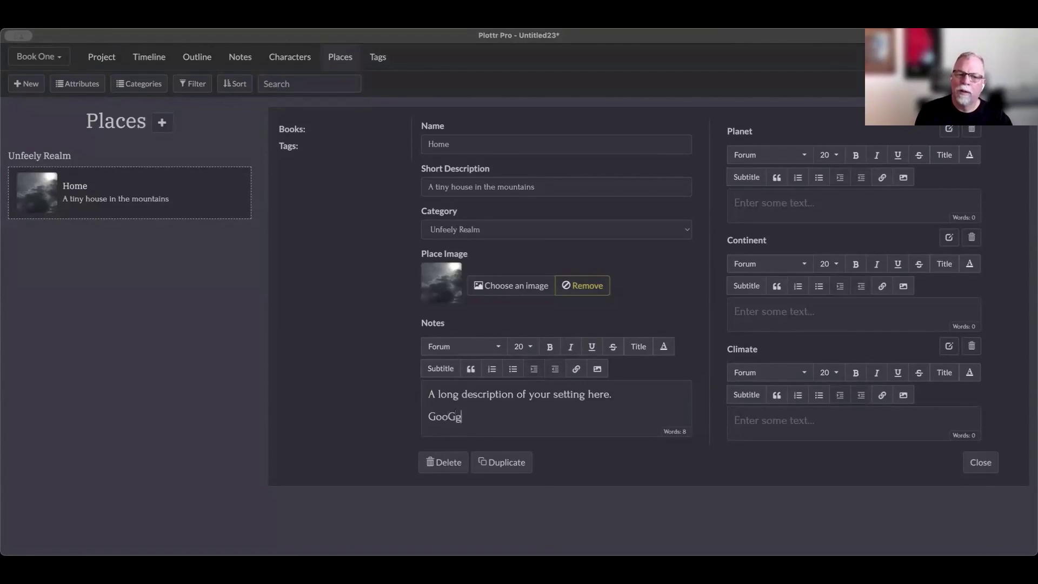
{"action": "key", "text": "BackSpace"}
{"action": "key", "text": "BackSpace"}
{"action": "type", "text": "ggle"}
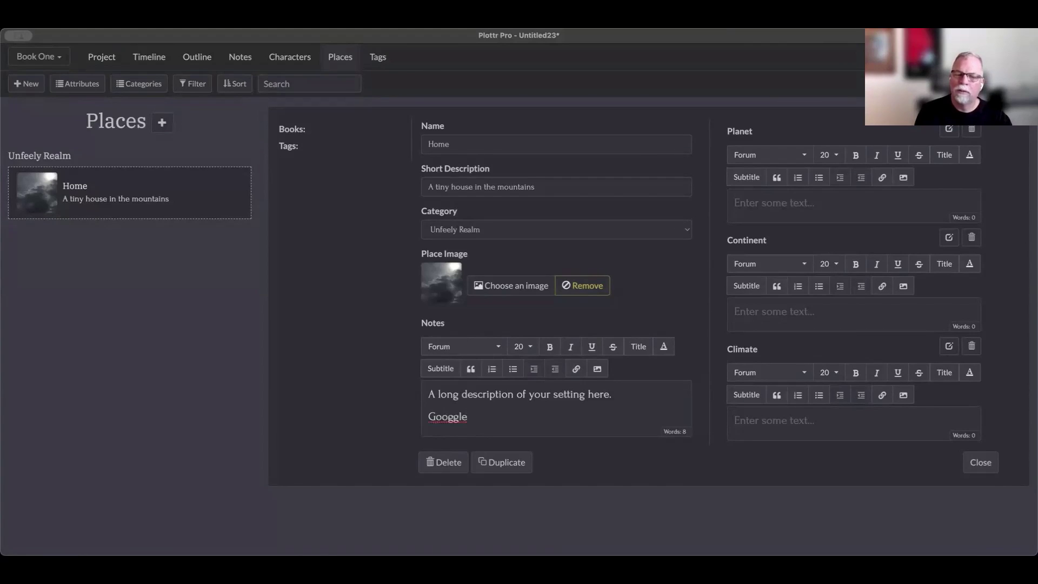
{"action": "key", "text": "BackSpace"}
{"action": "key", "text": "BackSpace"}
{"action": "key", "text": "BackSpace"}
{"action": "key", "text": "BackSpace"}
{"action": "type", "text": "le Maps Link"}
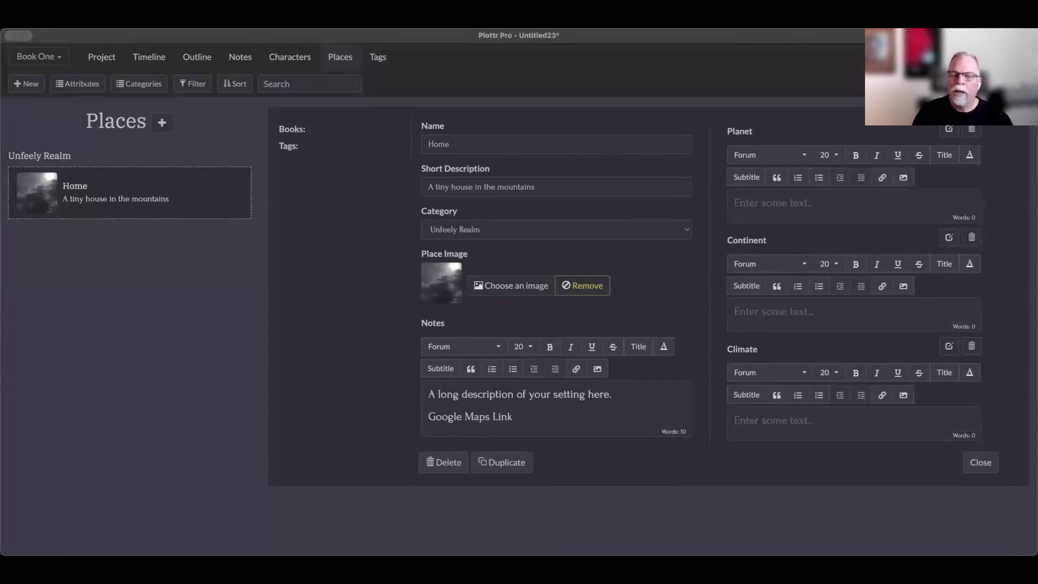
Turn the "Google Maps Link" text in the Home place's notes into a hyperlink to streetview.com
{"action": "left_click_drag", "start_coordinate": [513, 416], "coordinate": [429, 414]}
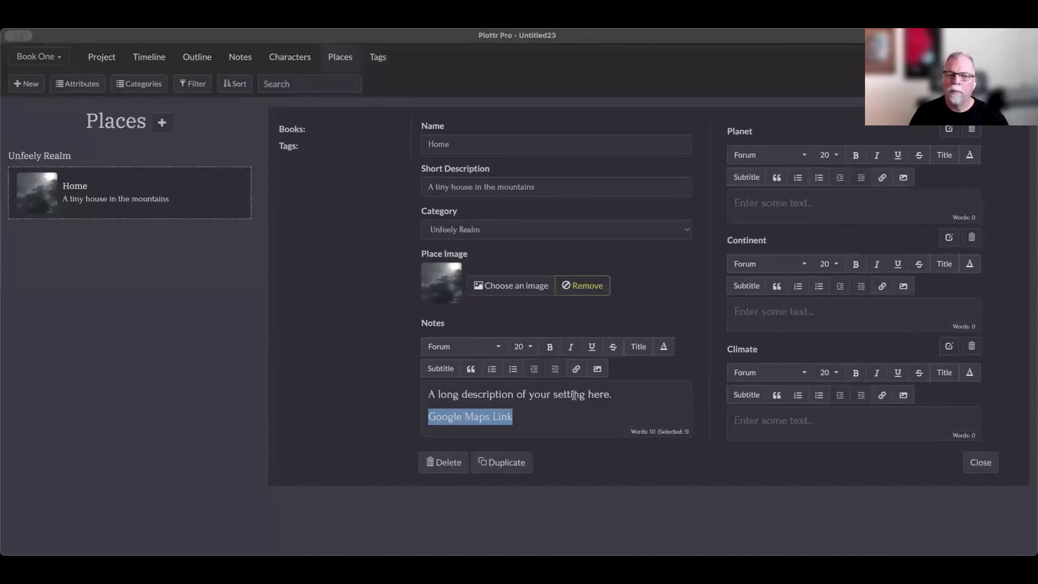
{"action": "left_click", "coordinate": [577, 369]}
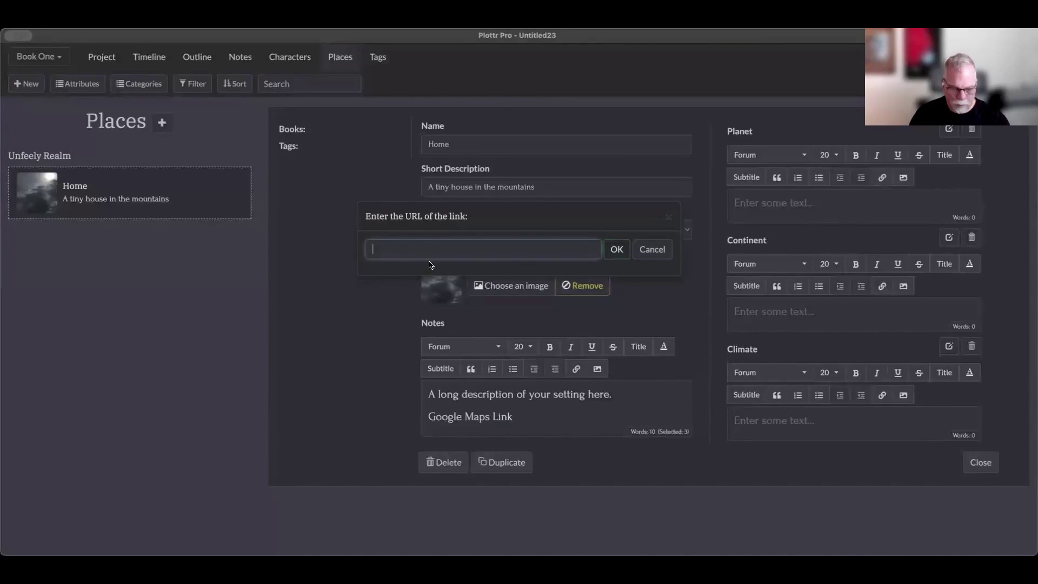
{"action": "type", "text": "streetvi"}
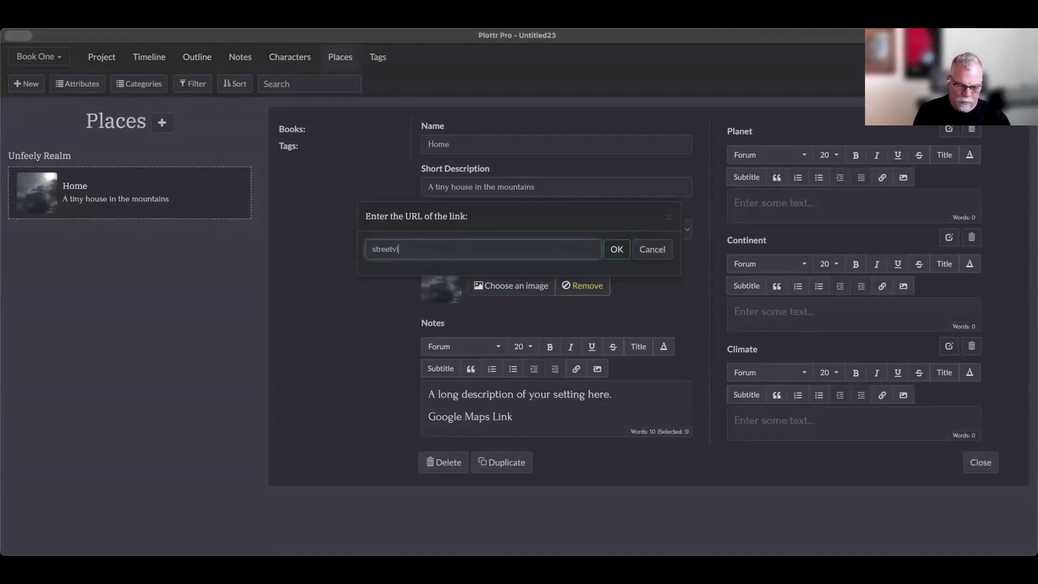
{"action": "type", "text": "ew.com"}
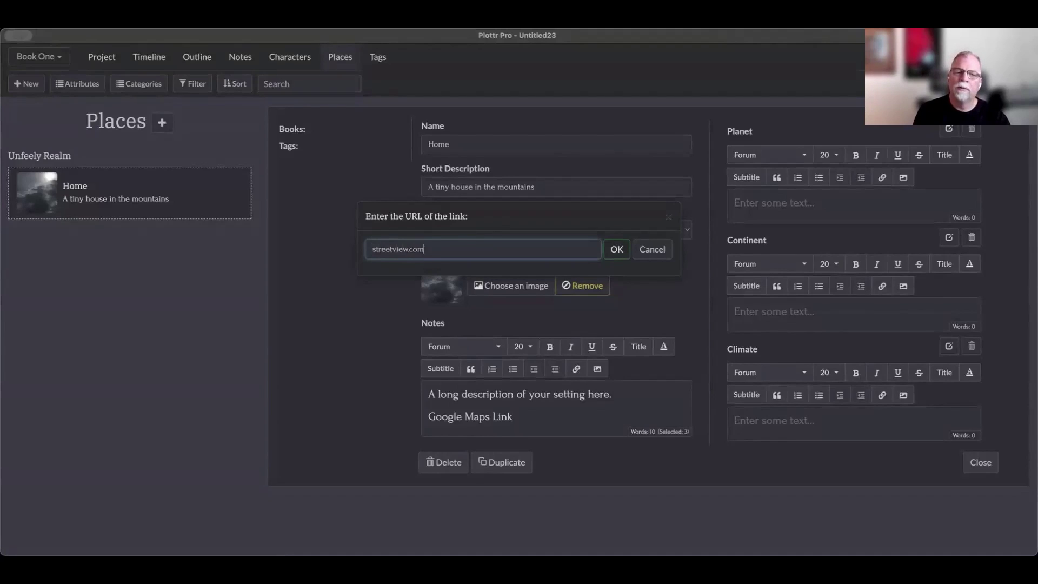
{"action": "left_click", "coordinate": [617, 250]}
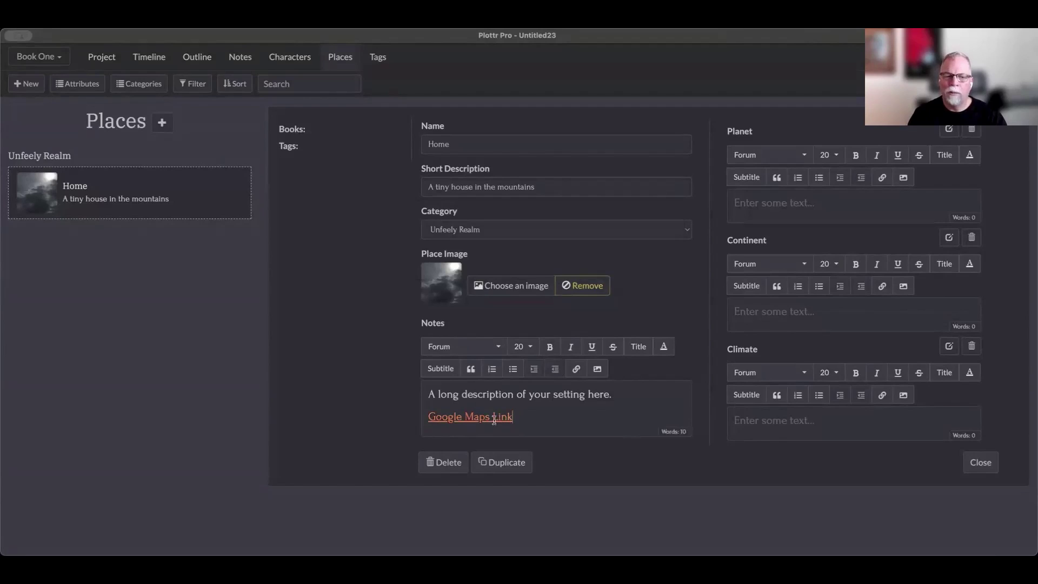
{"action": "mouse_move", "coordinate": [490, 419]}
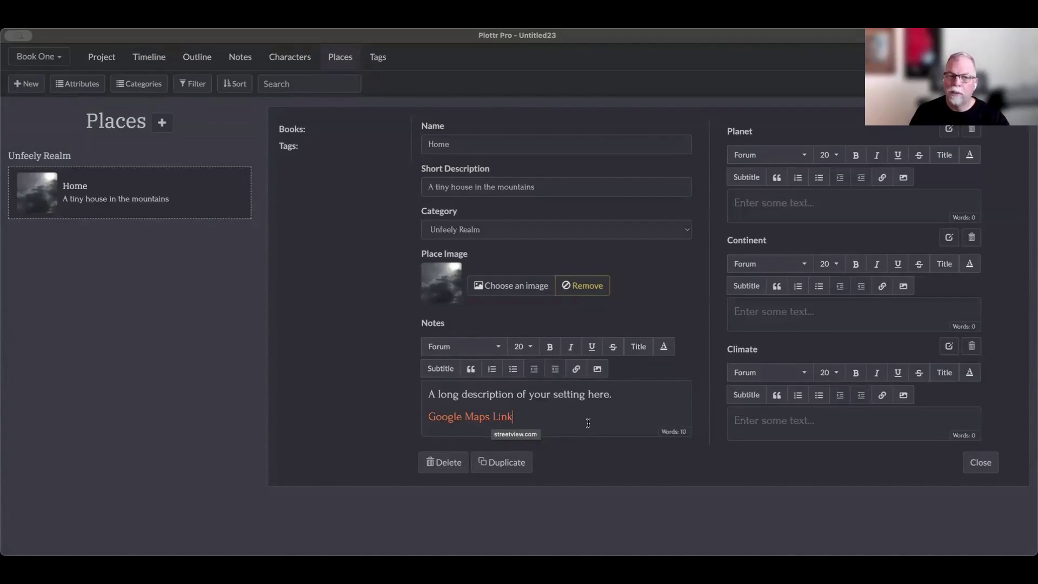
{"action": "left_click", "coordinate": [554, 184]}
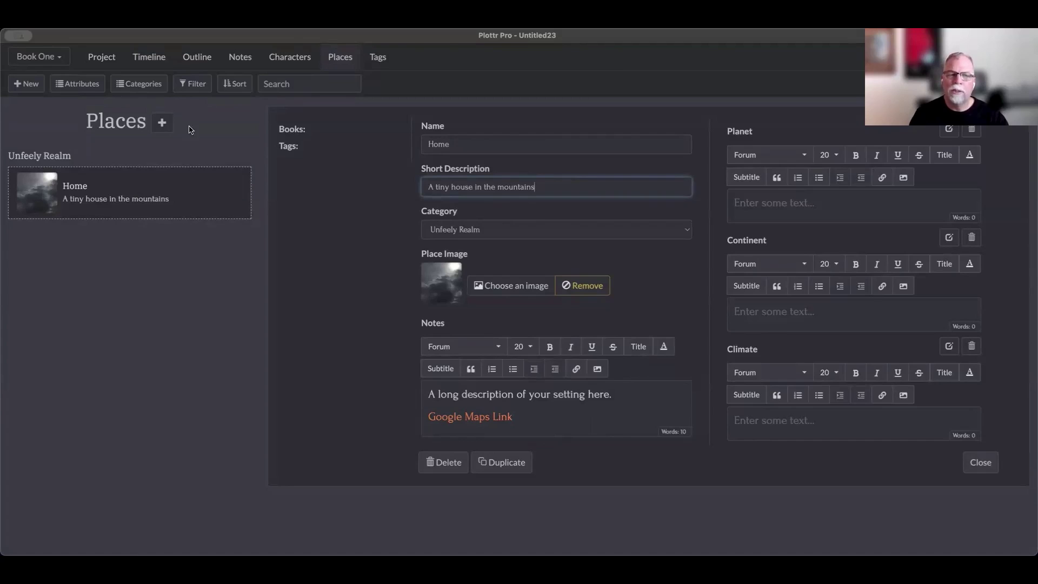
Create a second place and name it "New Place"
{"action": "left_click", "coordinate": [163, 124]}
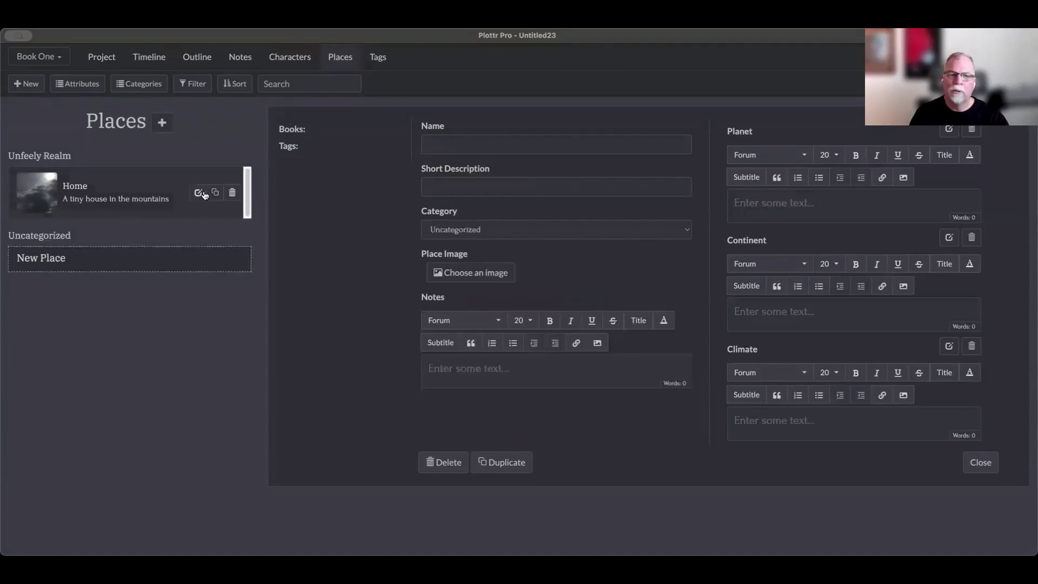
{"action": "left_click", "coordinate": [514, 143]}
{"action": "type", "text": "New Place"}
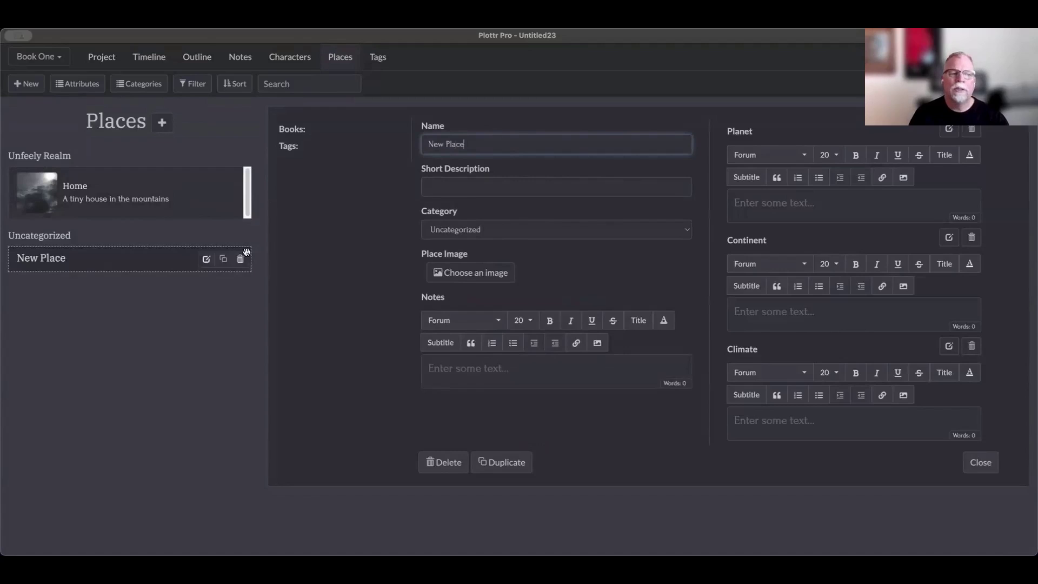
{"action": "left_click", "coordinate": [143, 301]}
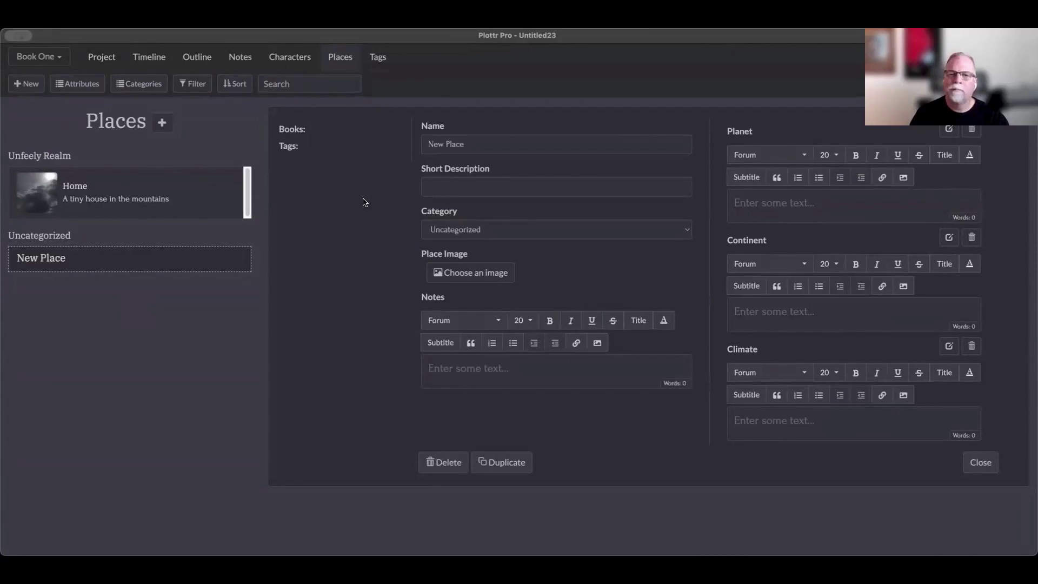
Attach New Place to Book One and assign it to the Victim's Home category
{"action": "mouse_move", "coordinate": [315, 133]}
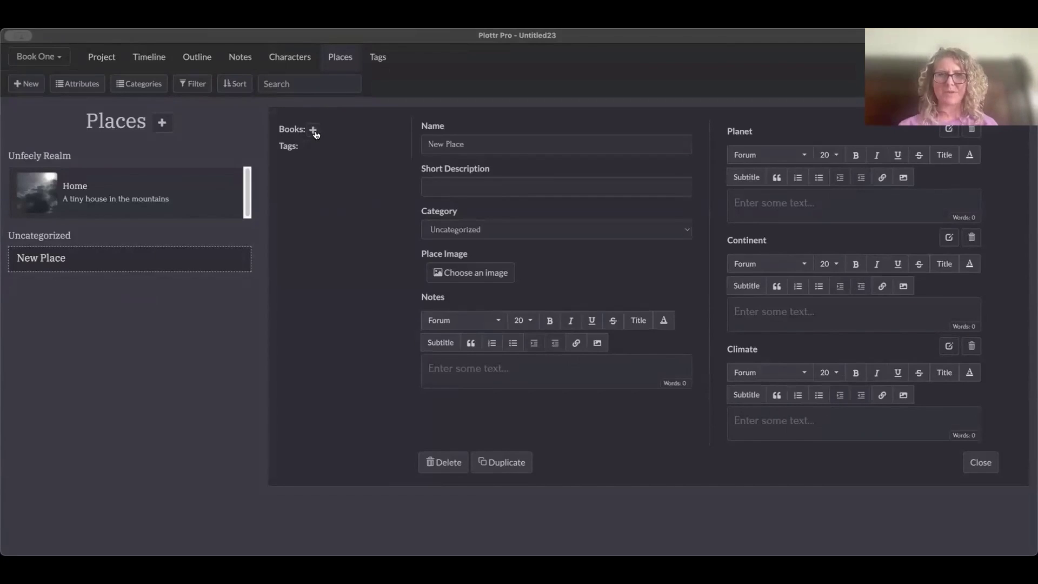
{"action": "left_click", "coordinate": [314, 131]}
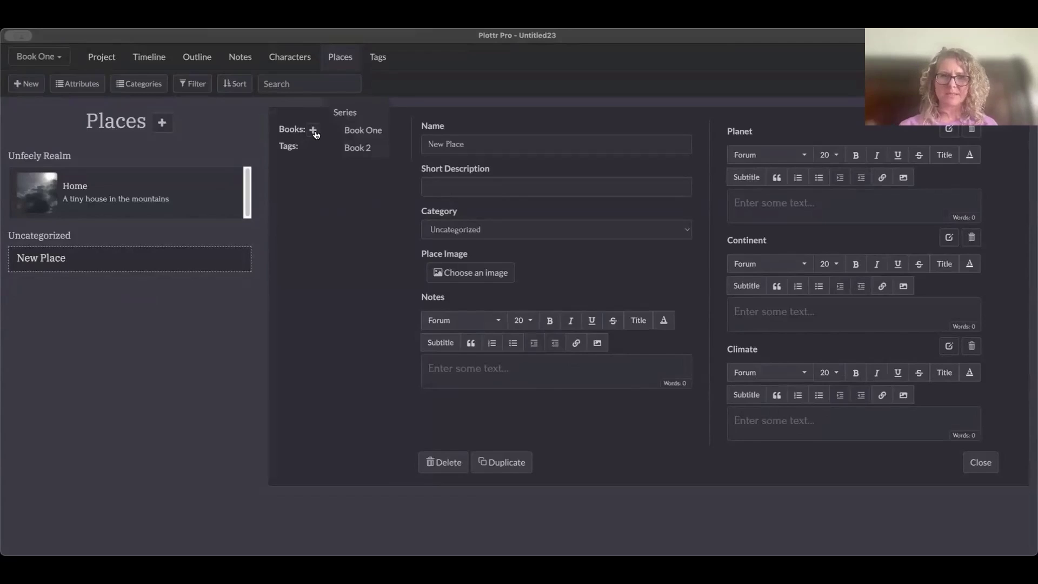
{"action": "left_click", "coordinate": [353, 132]}
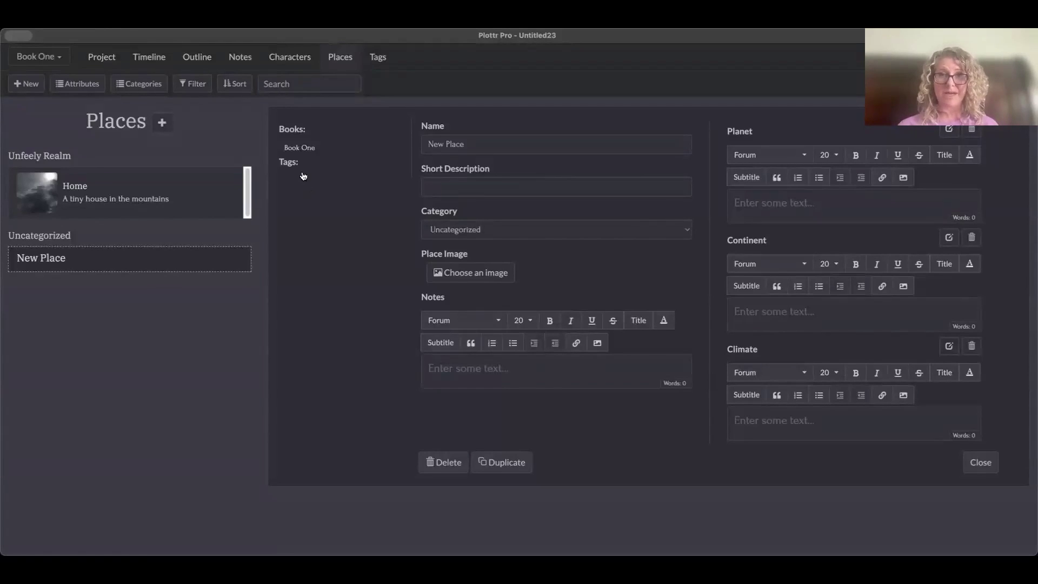
{"action": "mouse_move", "coordinate": [303, 176]}
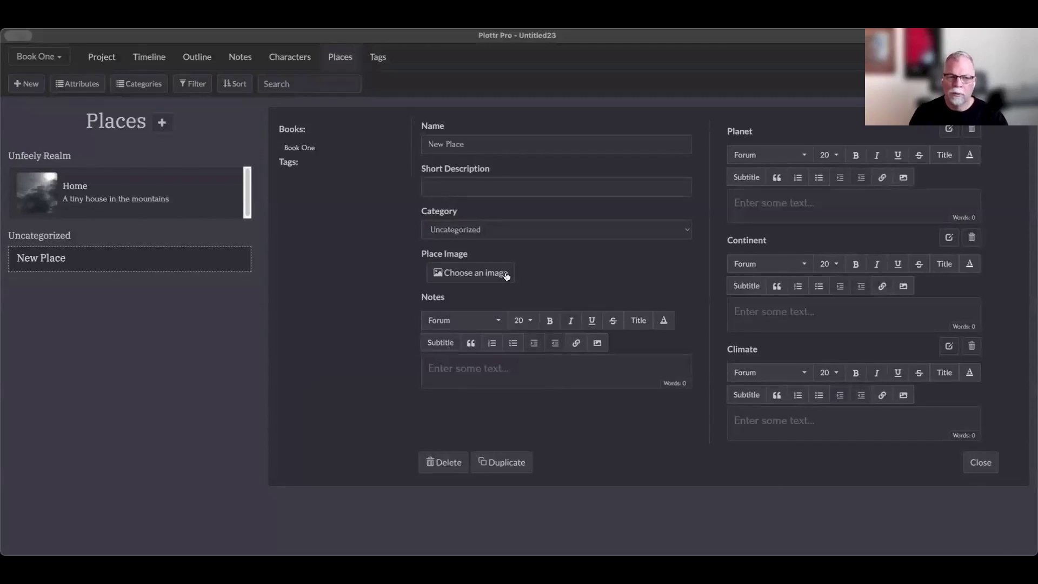
{"action": "left_click", "coordinate": [545, 232]}
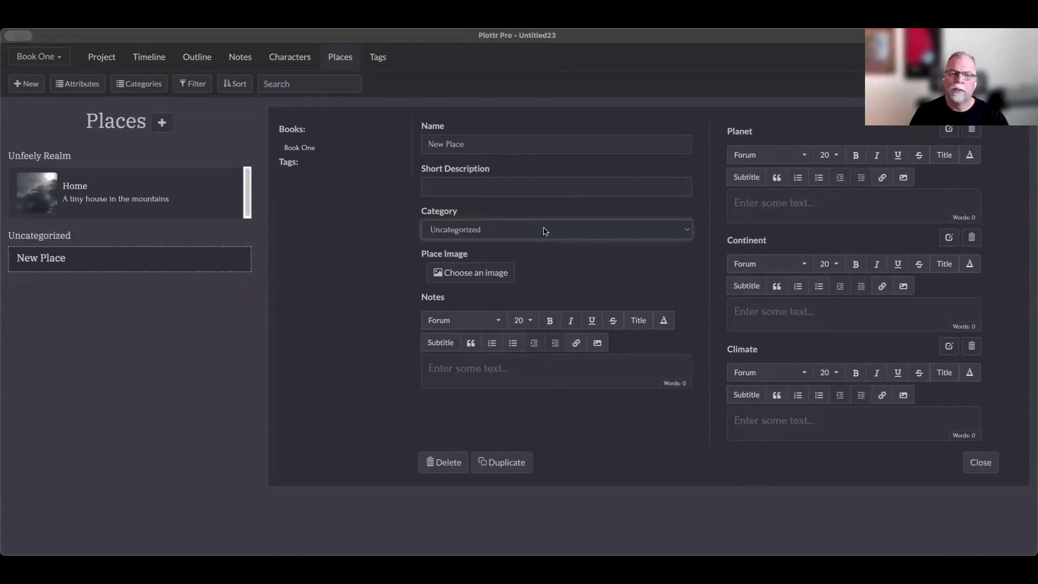
{"action": "left_click", "coordinate": [508, 204]}
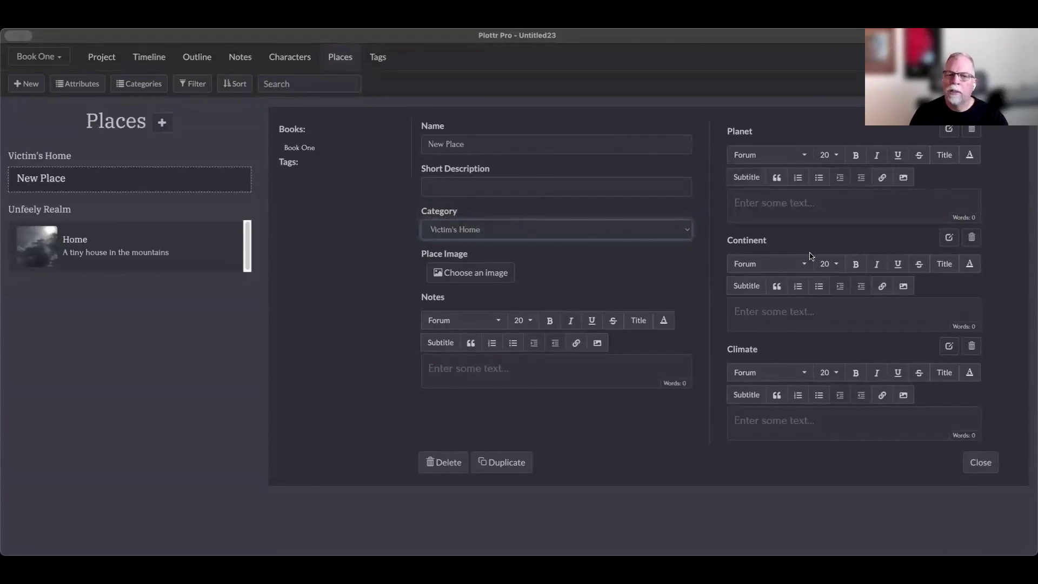
{"action": "left_click", "coordinate": [785, 207]}
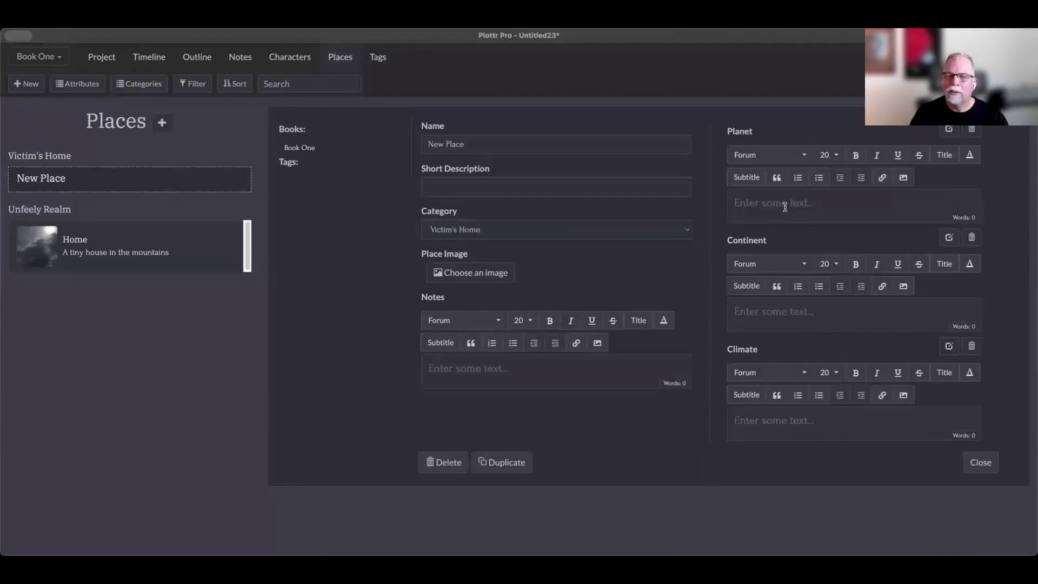